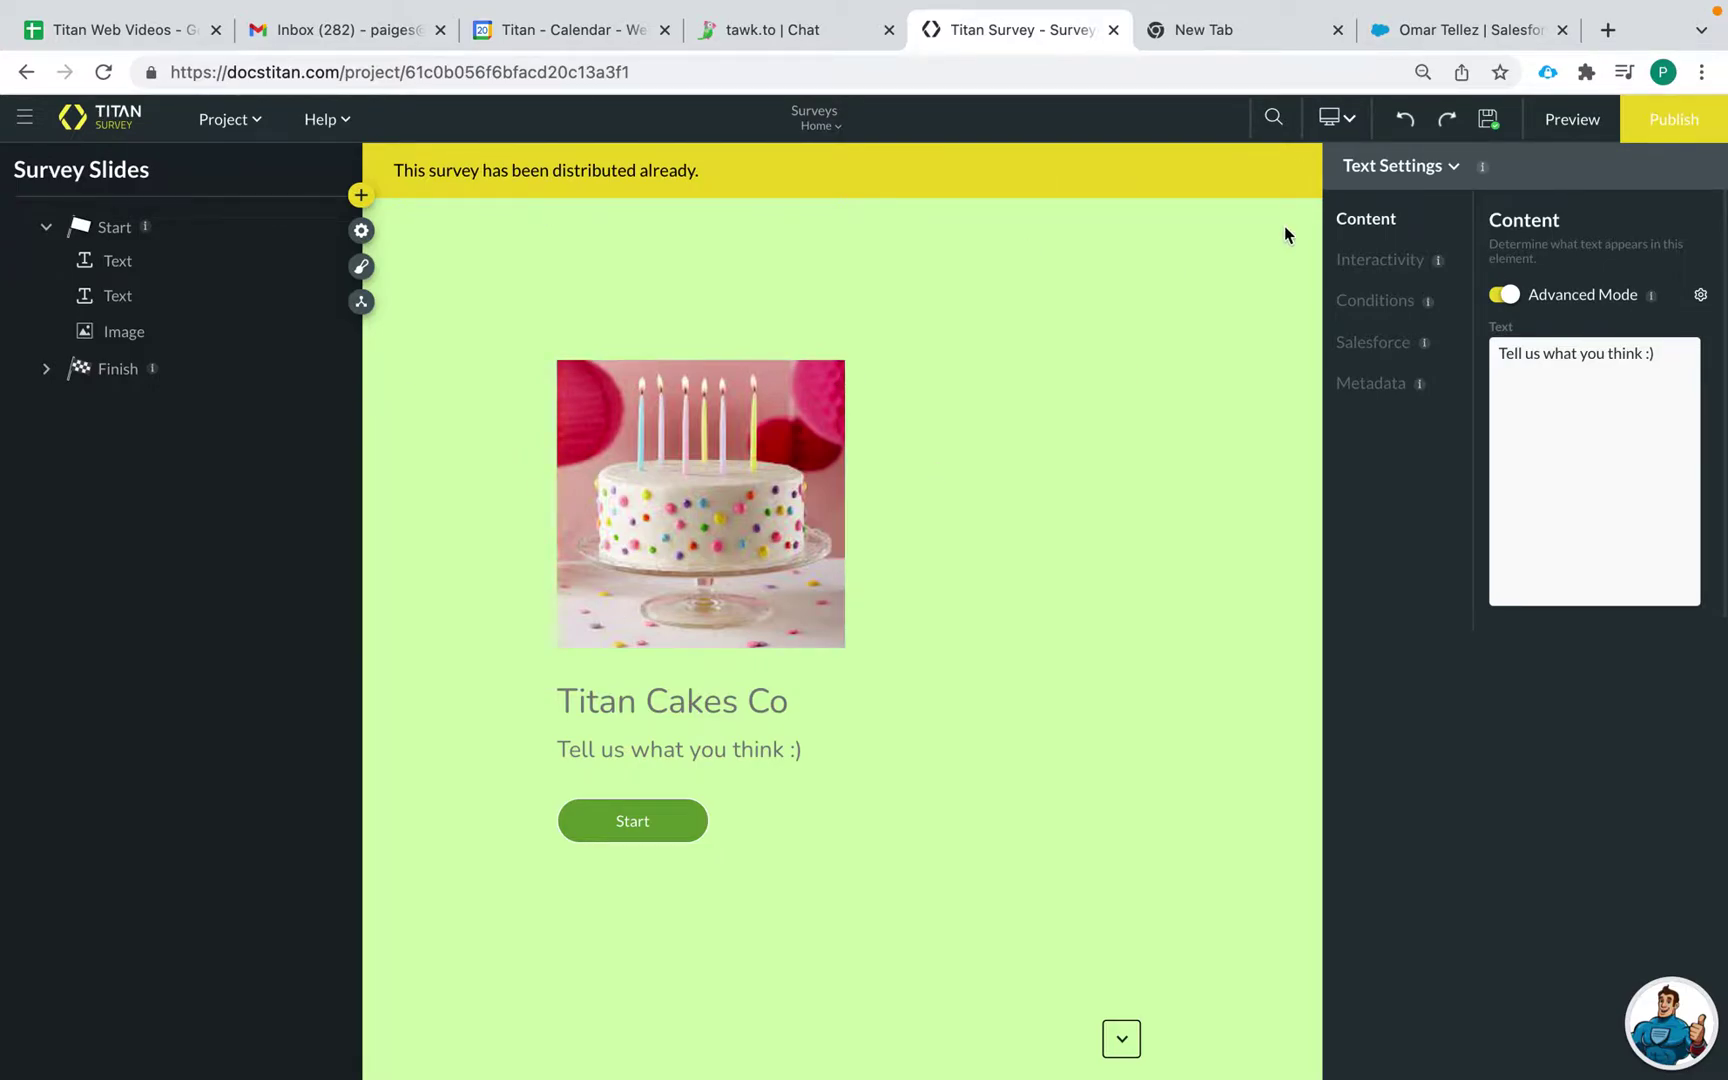
pyautogui.click(1670, 125)
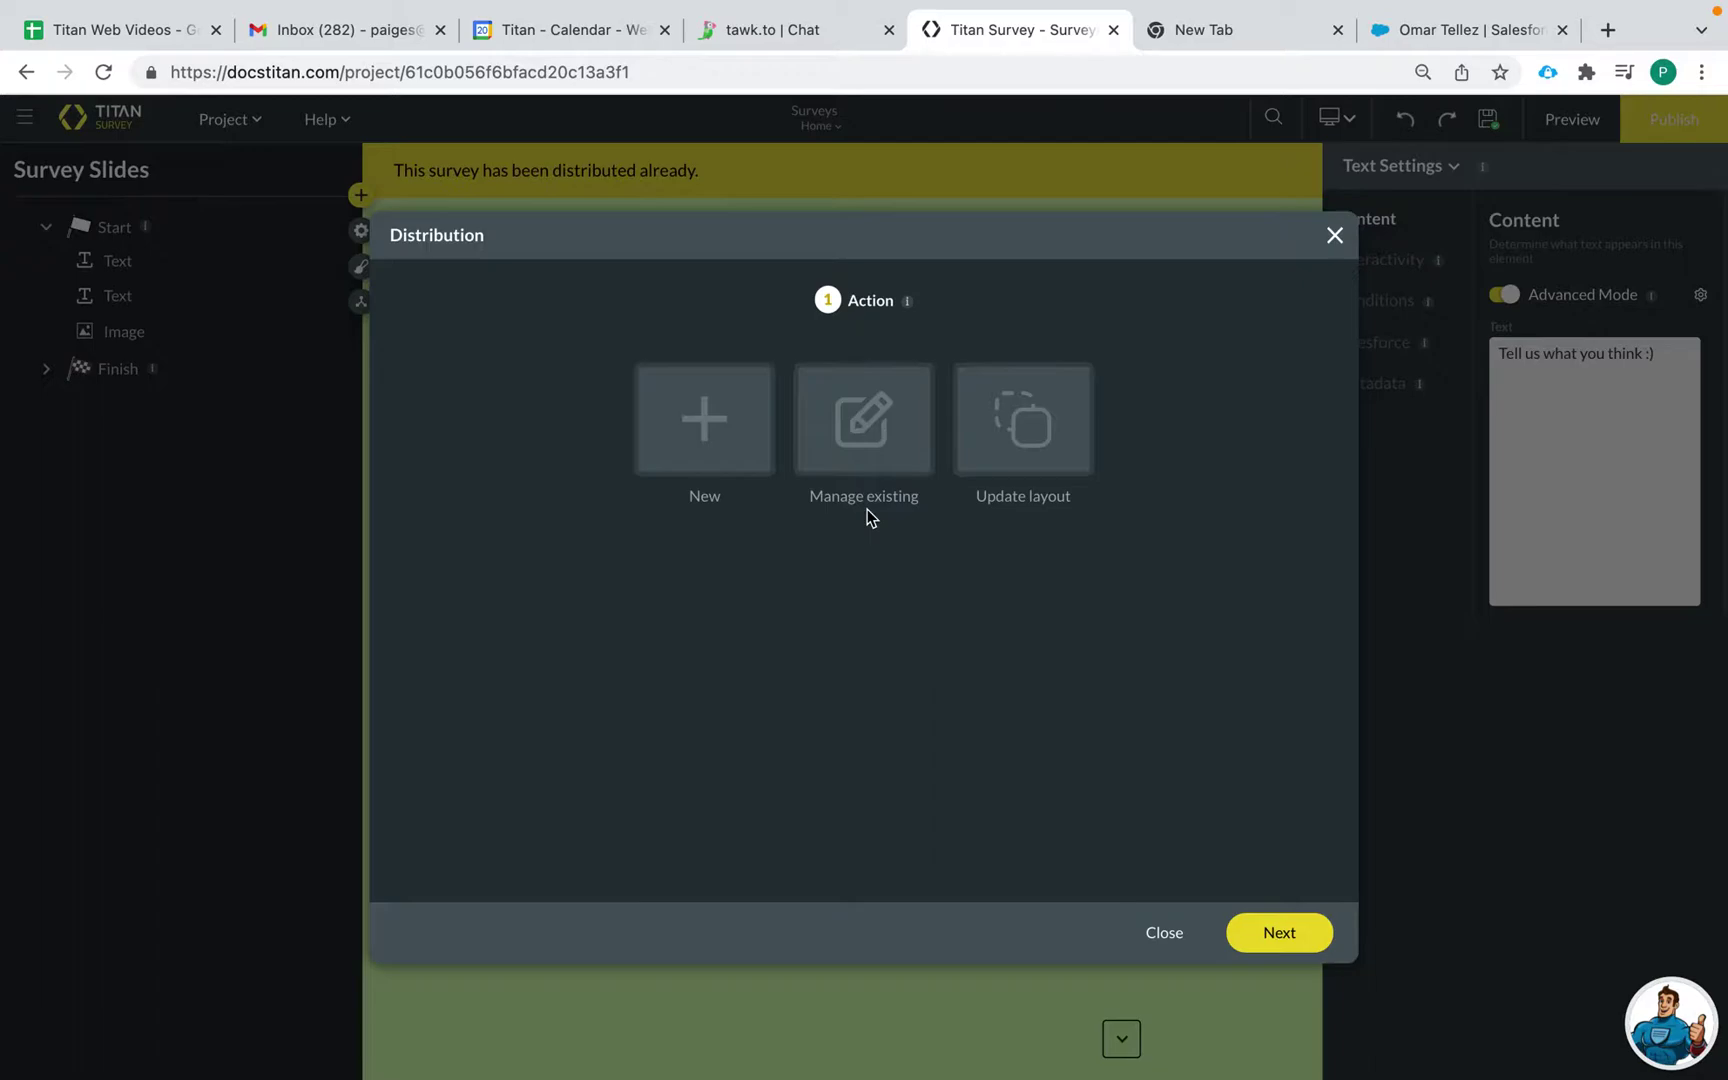
pyautogui.click(870, 462)
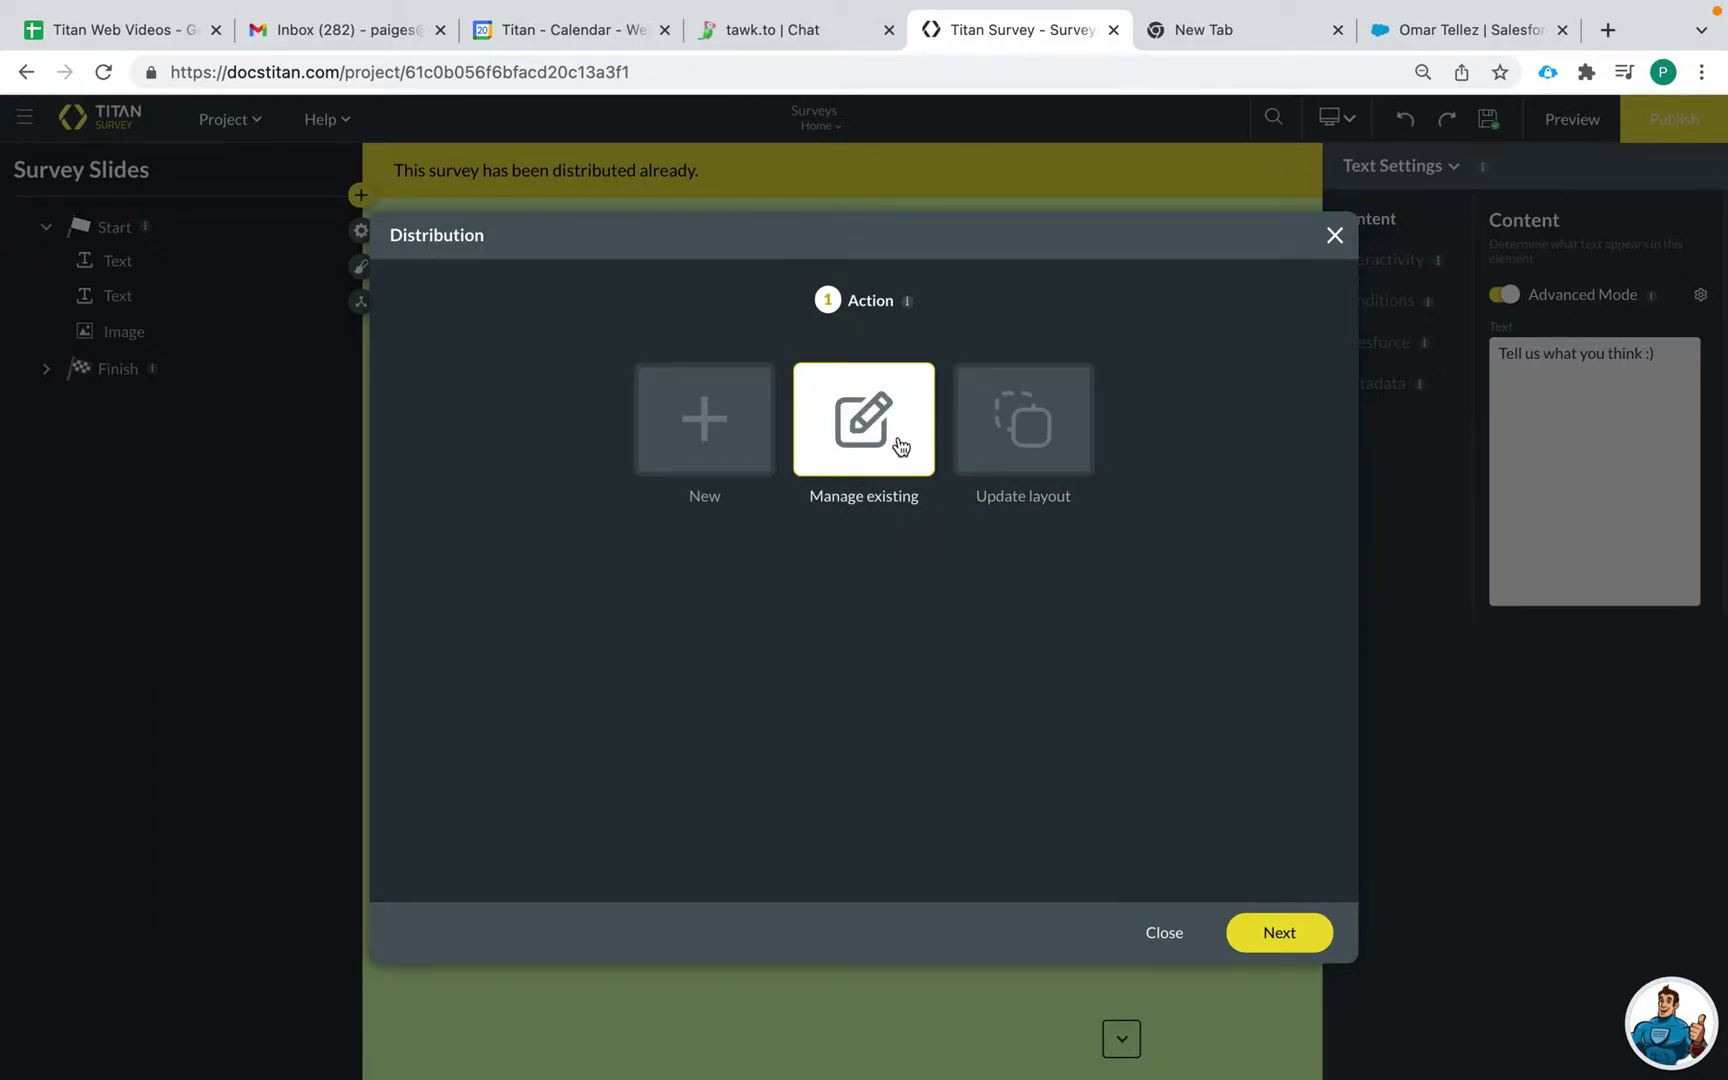
pyautogui.click(708, 455)
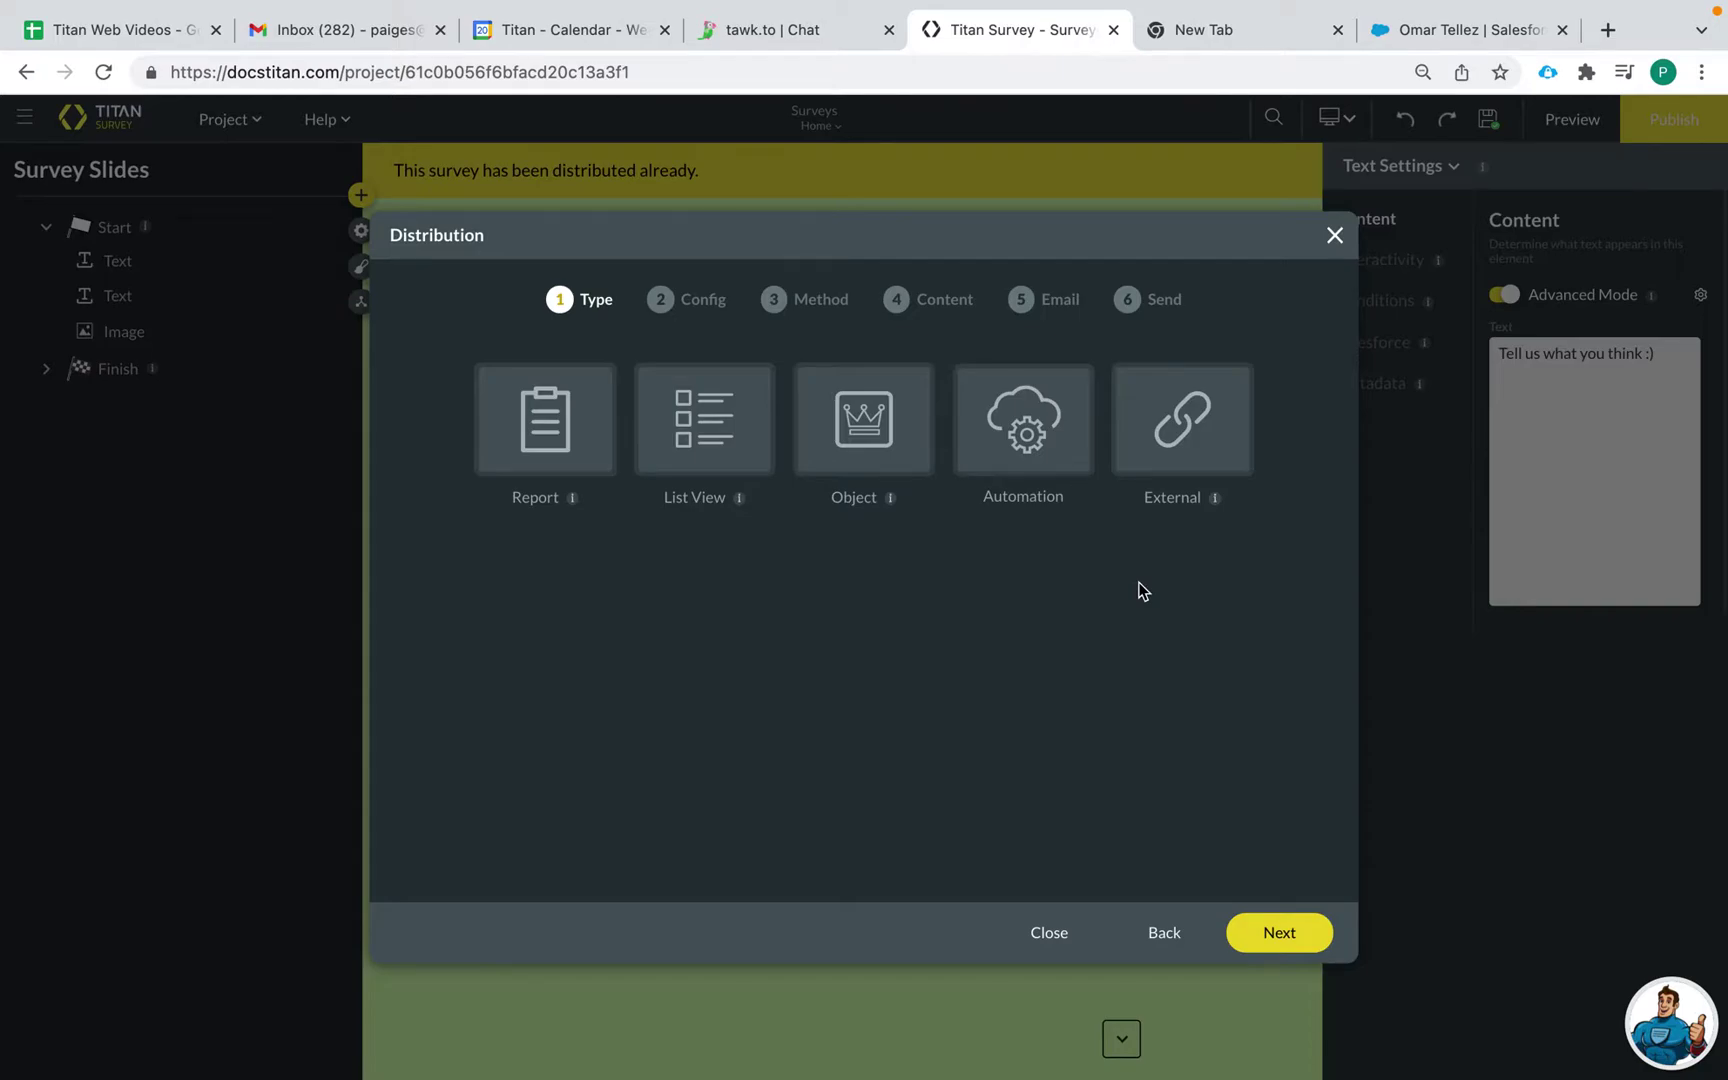
pyautogui.click(1193, 443)
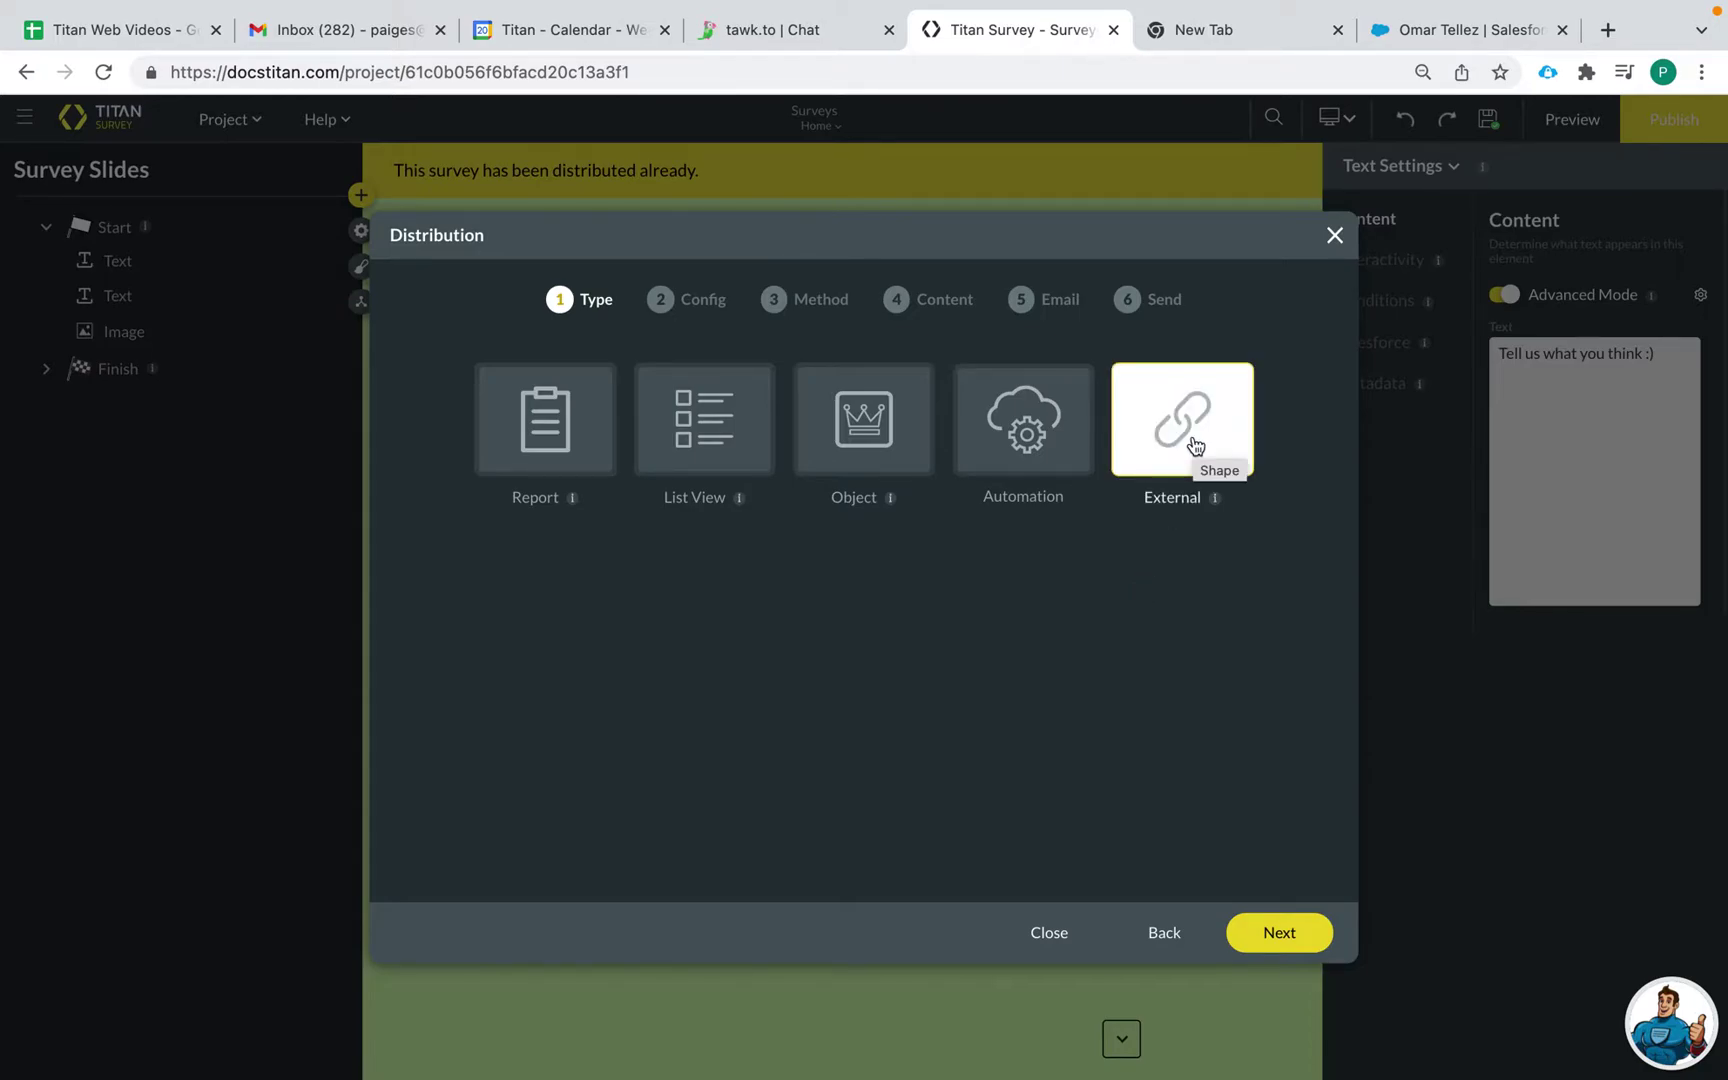
pyautogui.click(1193, 445)
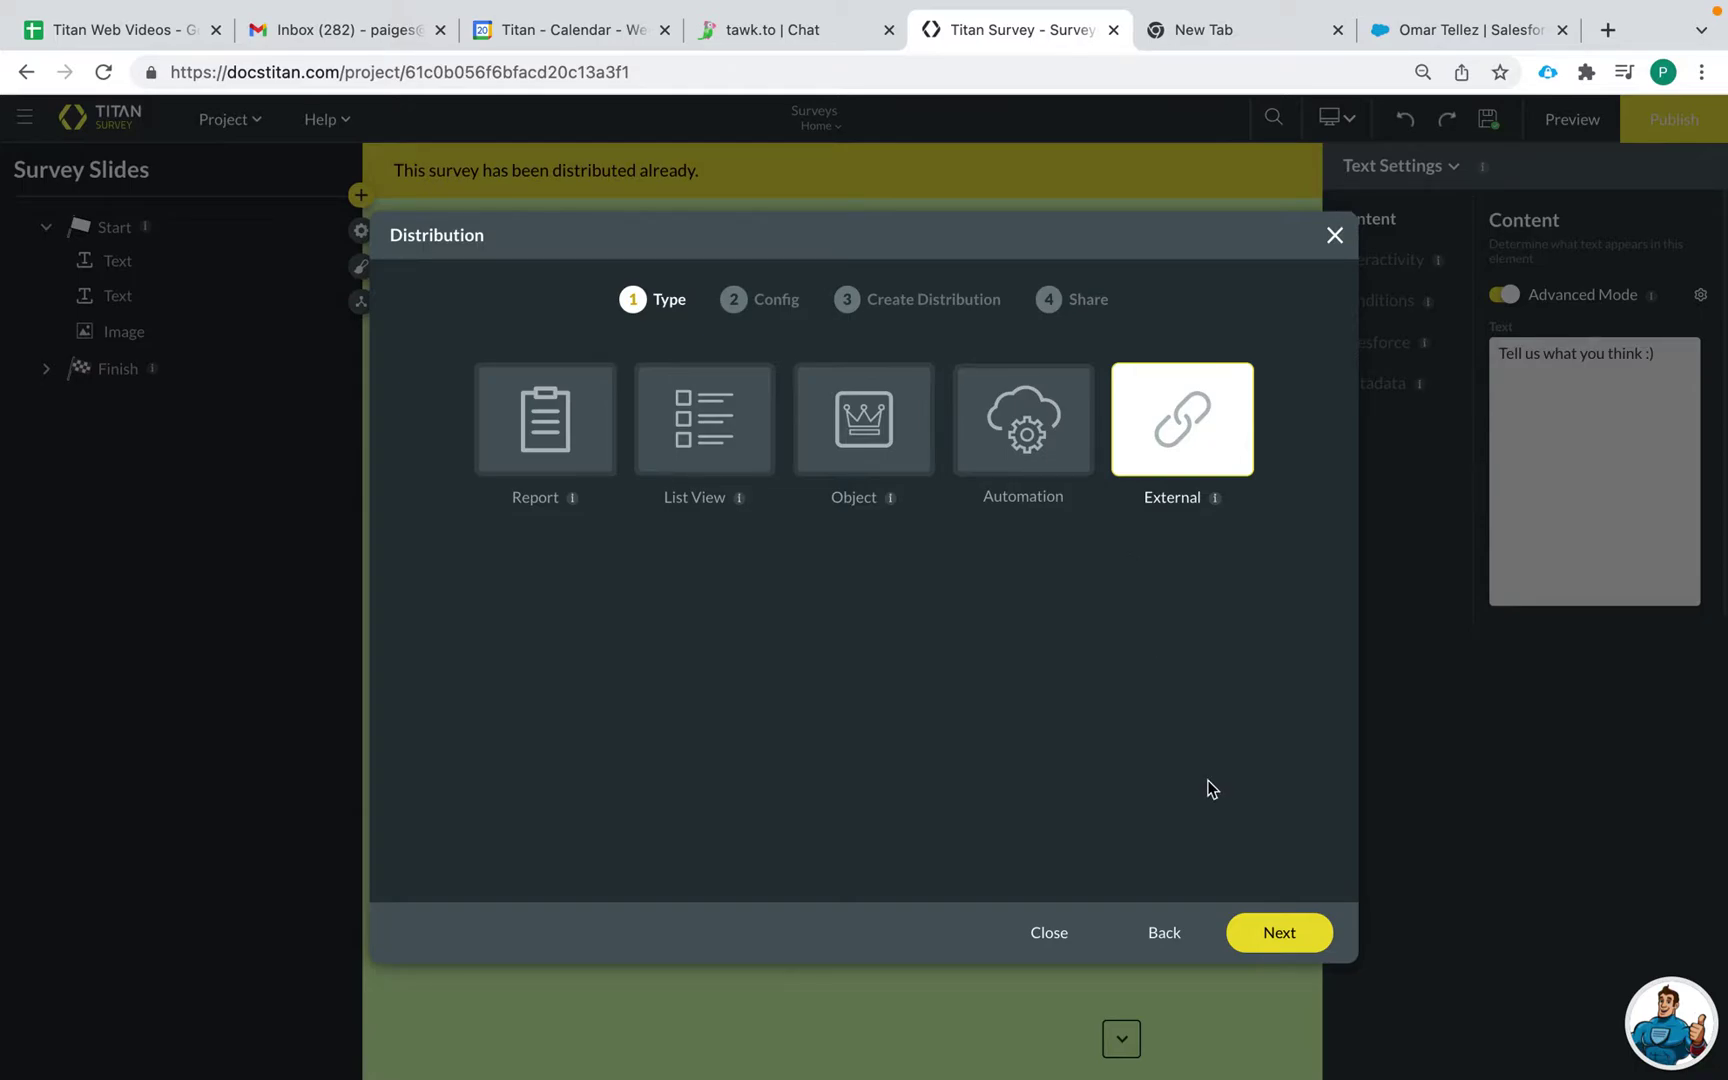
pyautogui.click(1275, 932)
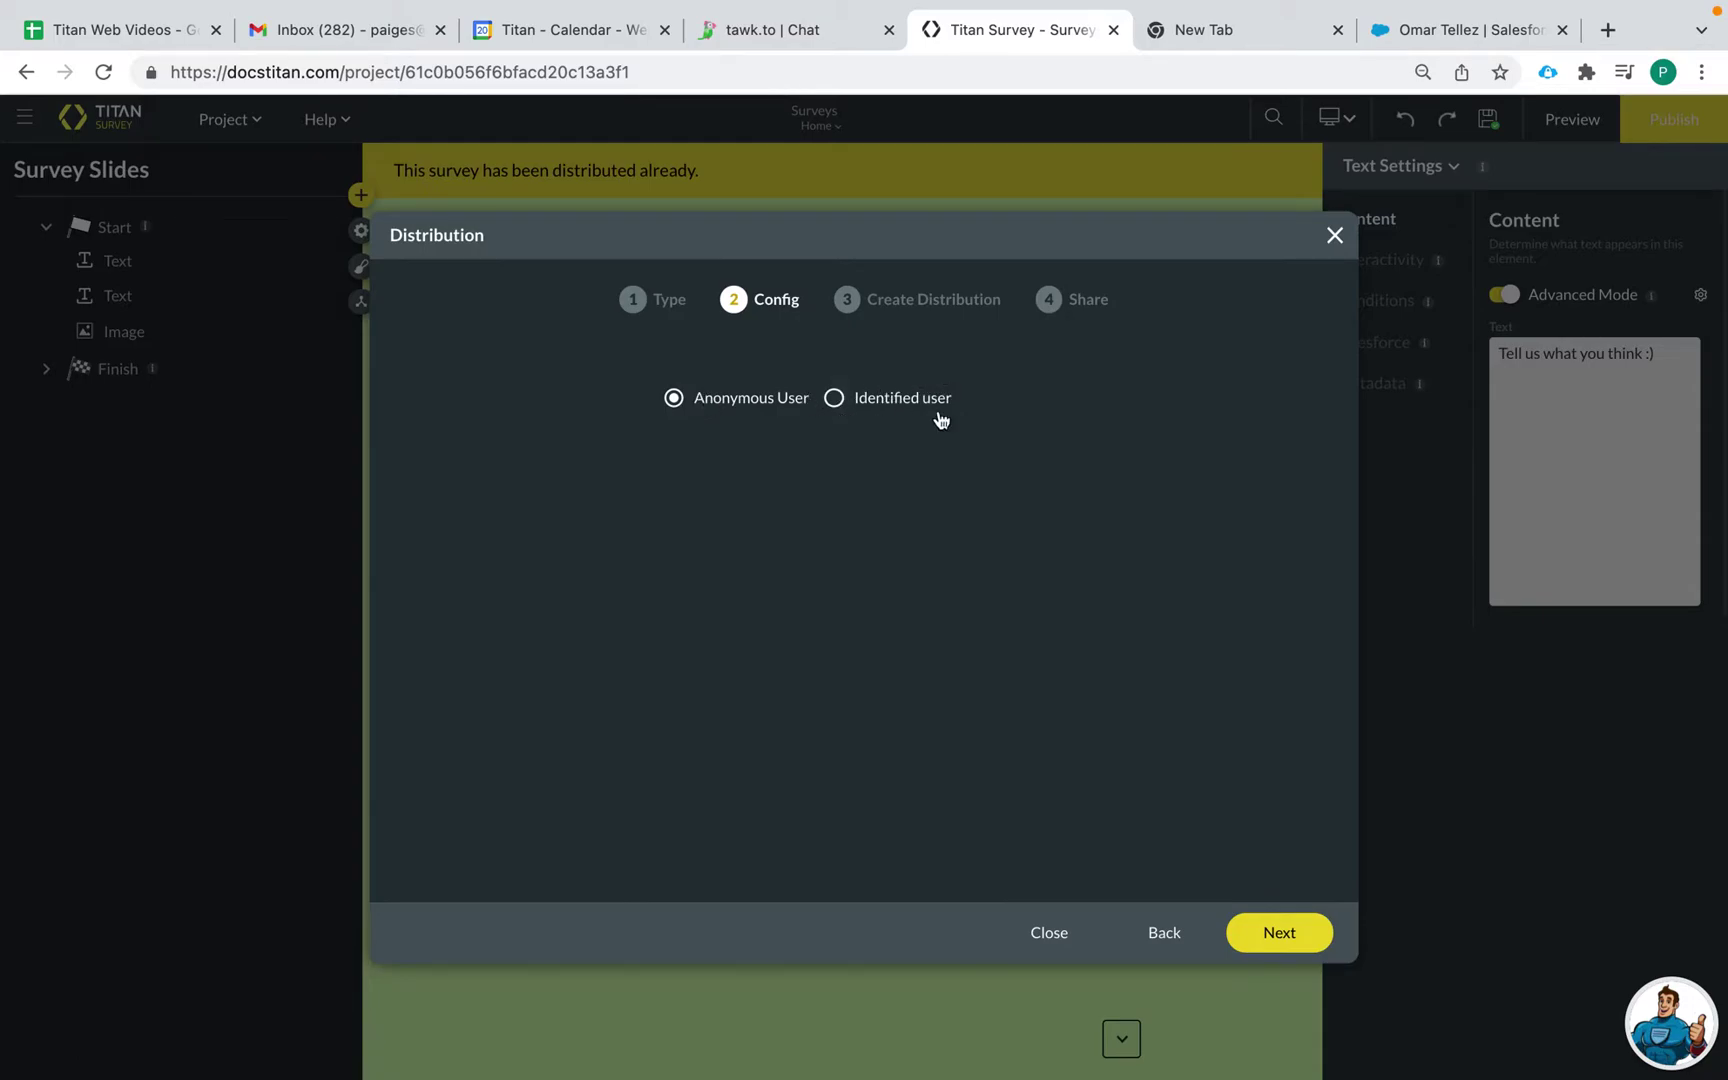
pyautogui.click(836, 399)
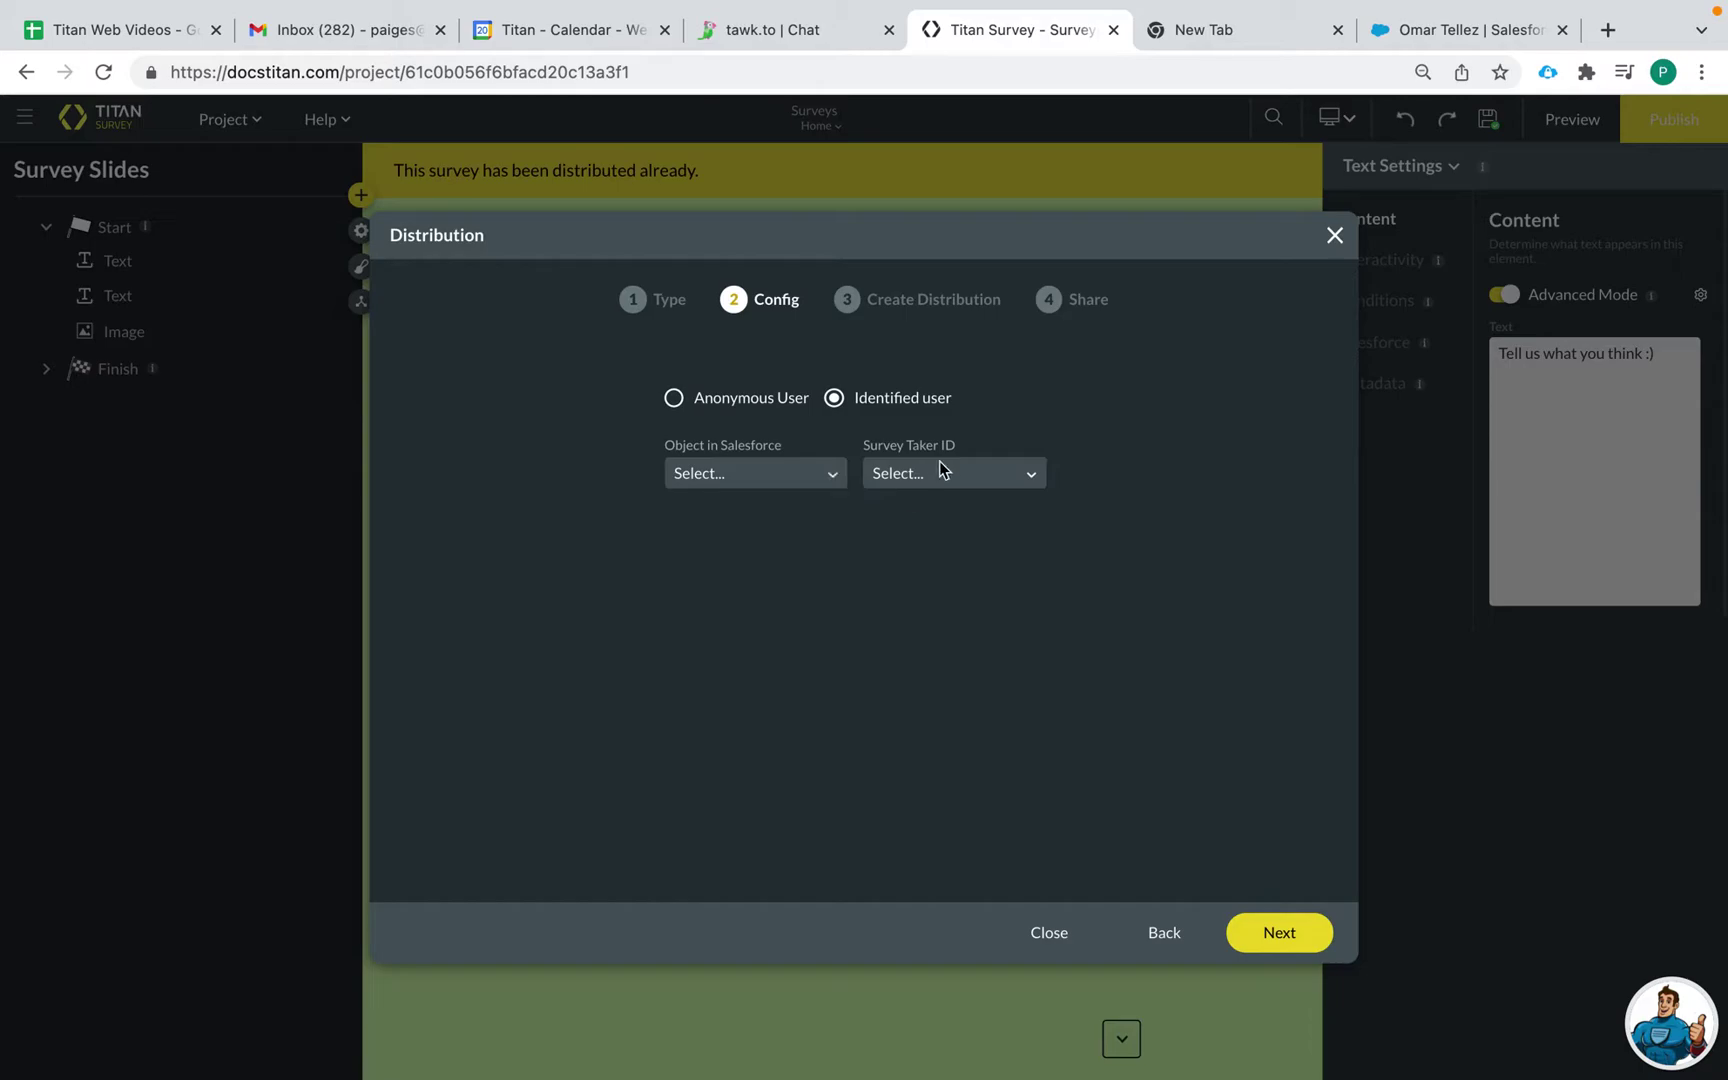
pyautogui.click(1336, 237)
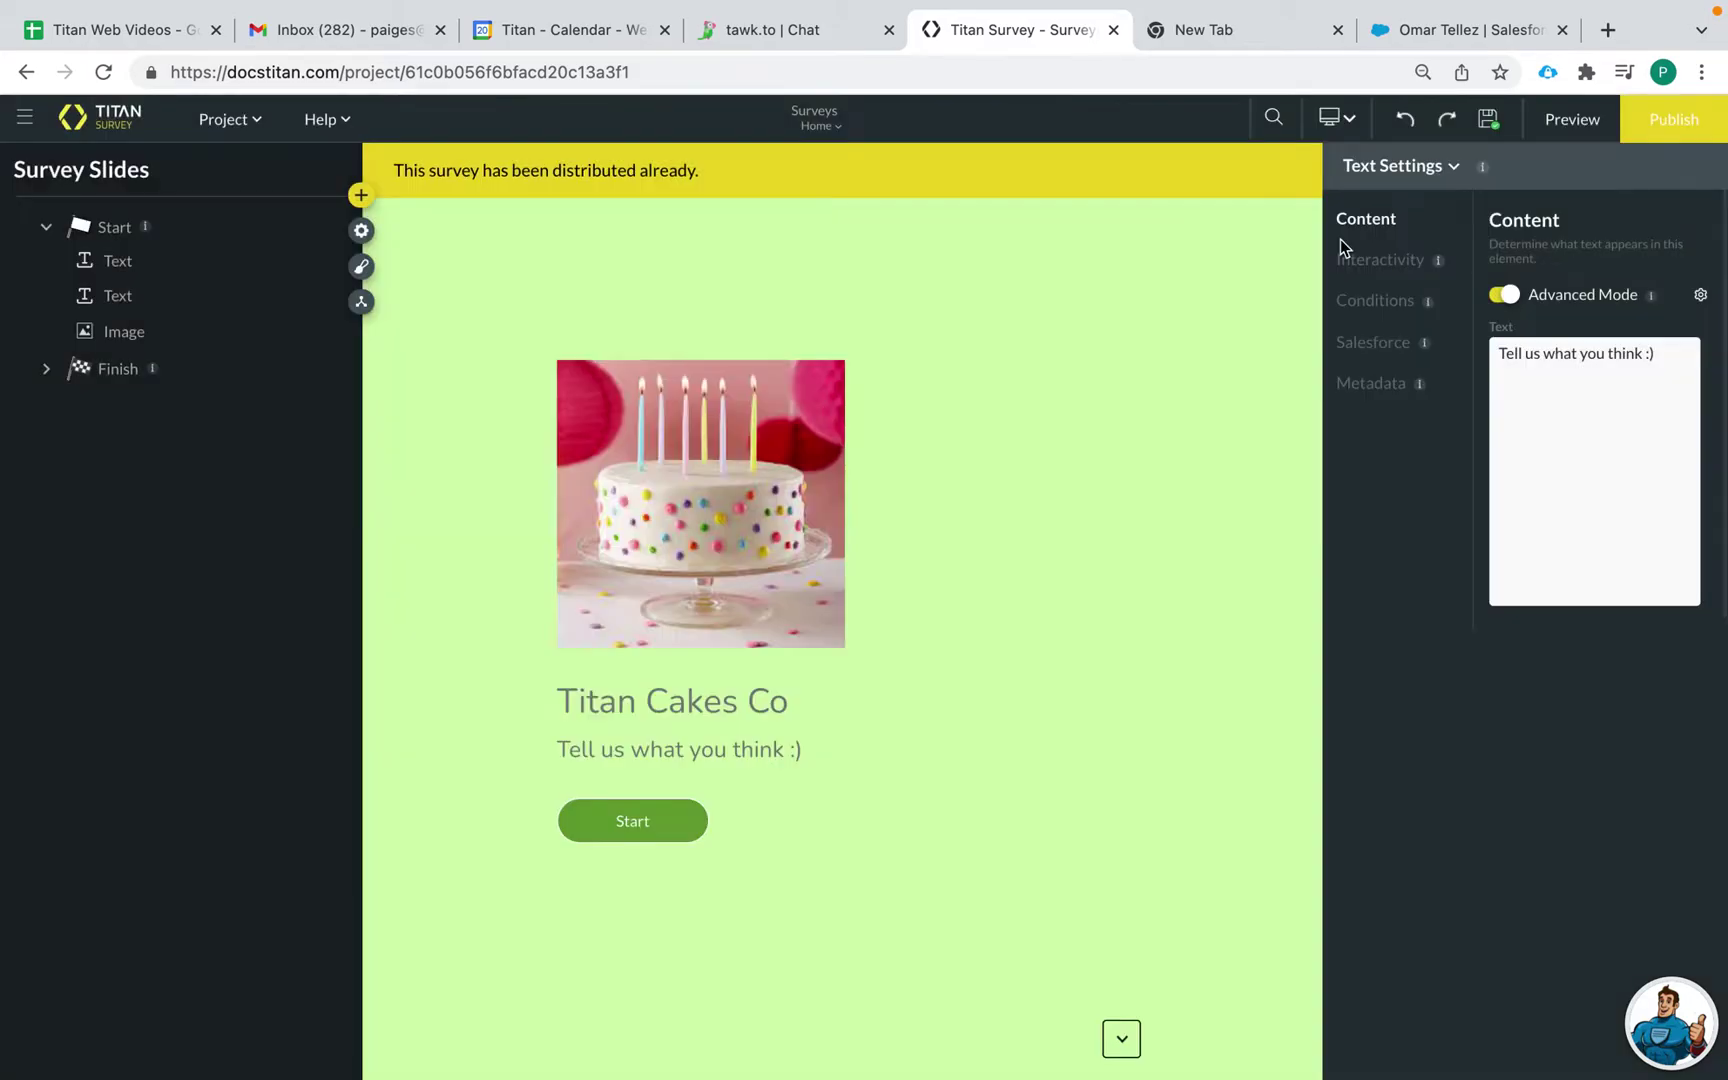
# Add a static custom variable named contactid in the project's tool settings and apply it.
pyautogui.click(367, 238)
pyautogui.click(36, 305)
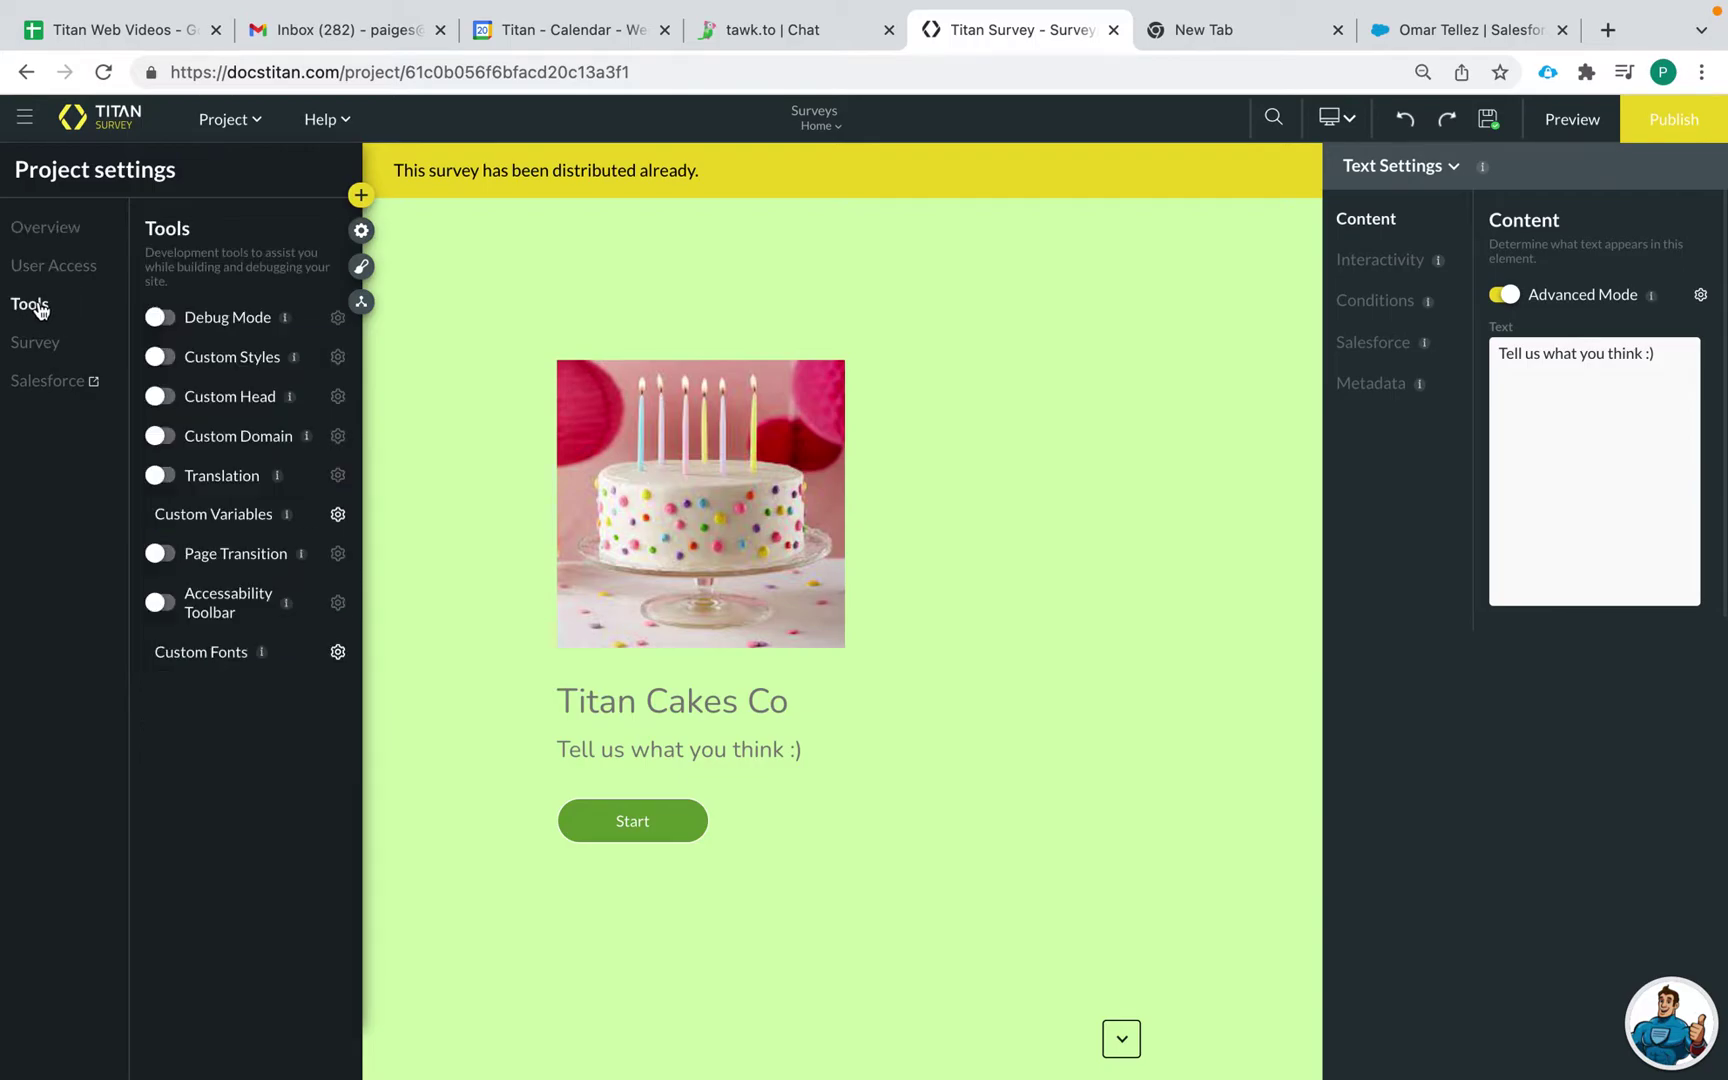
pyautogui.click(339, 516)
pyautogui.click(362, 470)
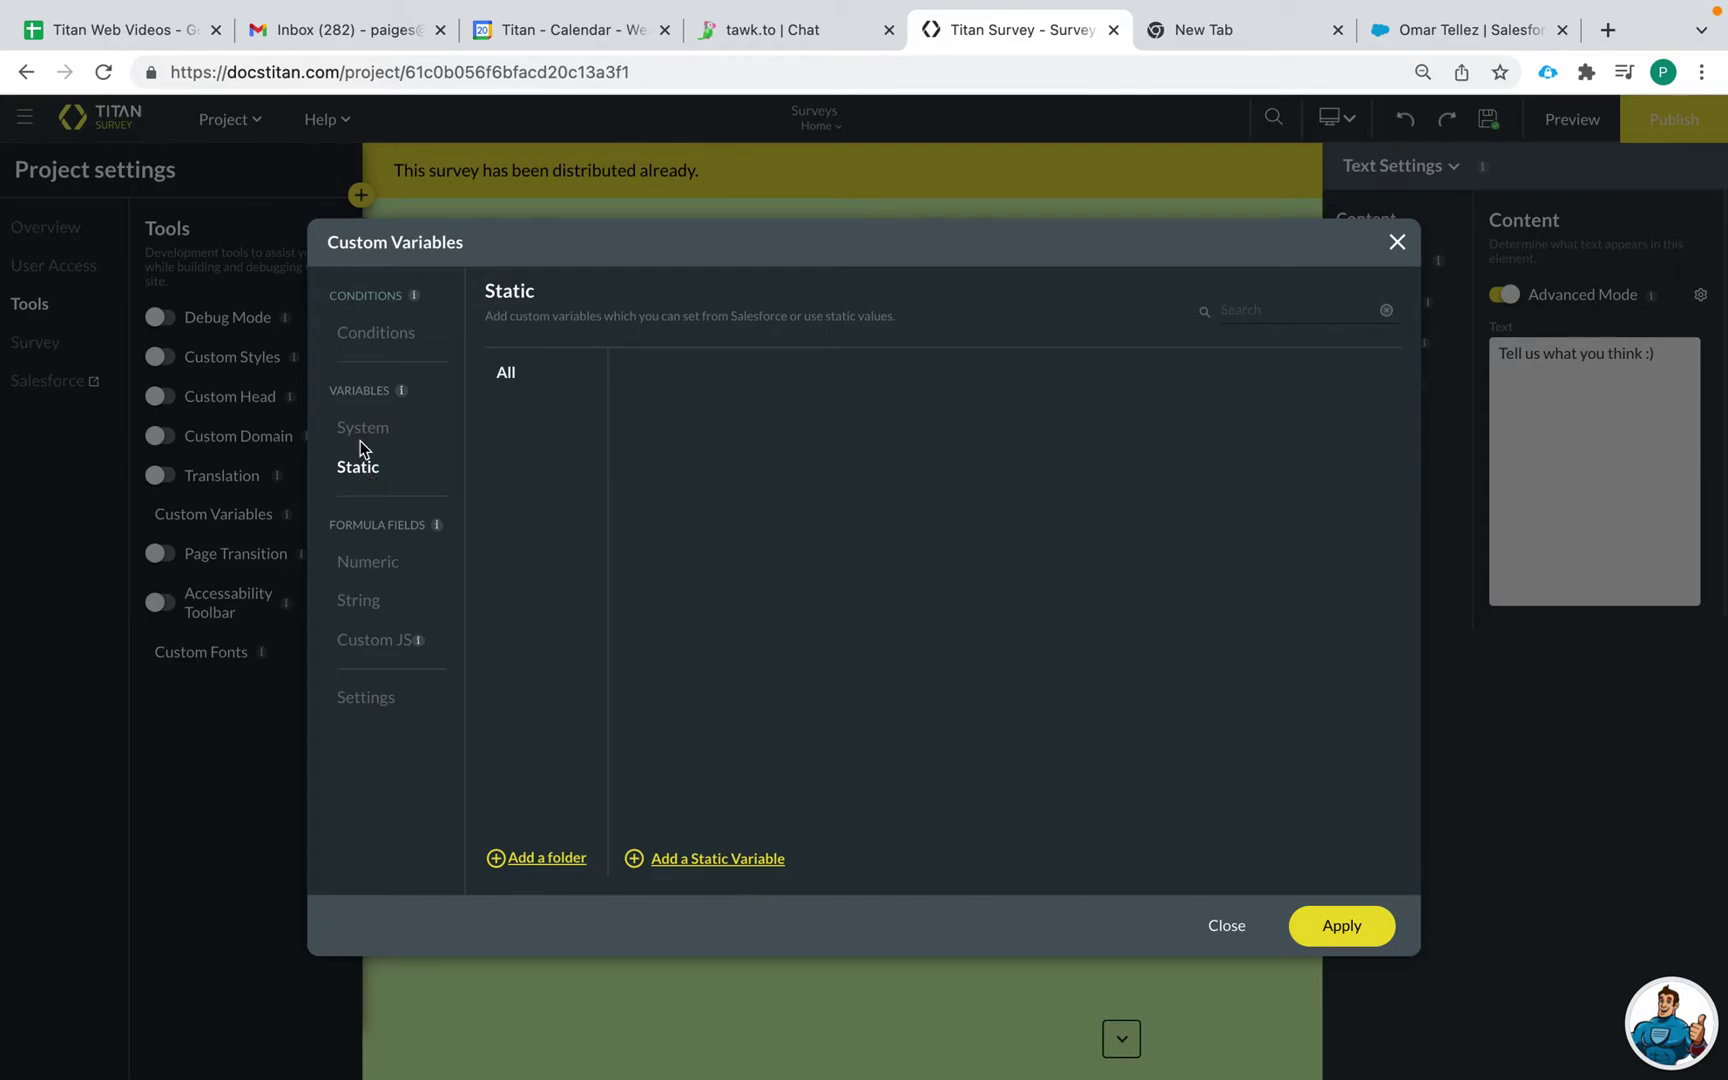
pyautogui.click(698, 860)
pyautogui.doubleClick(771, 401)
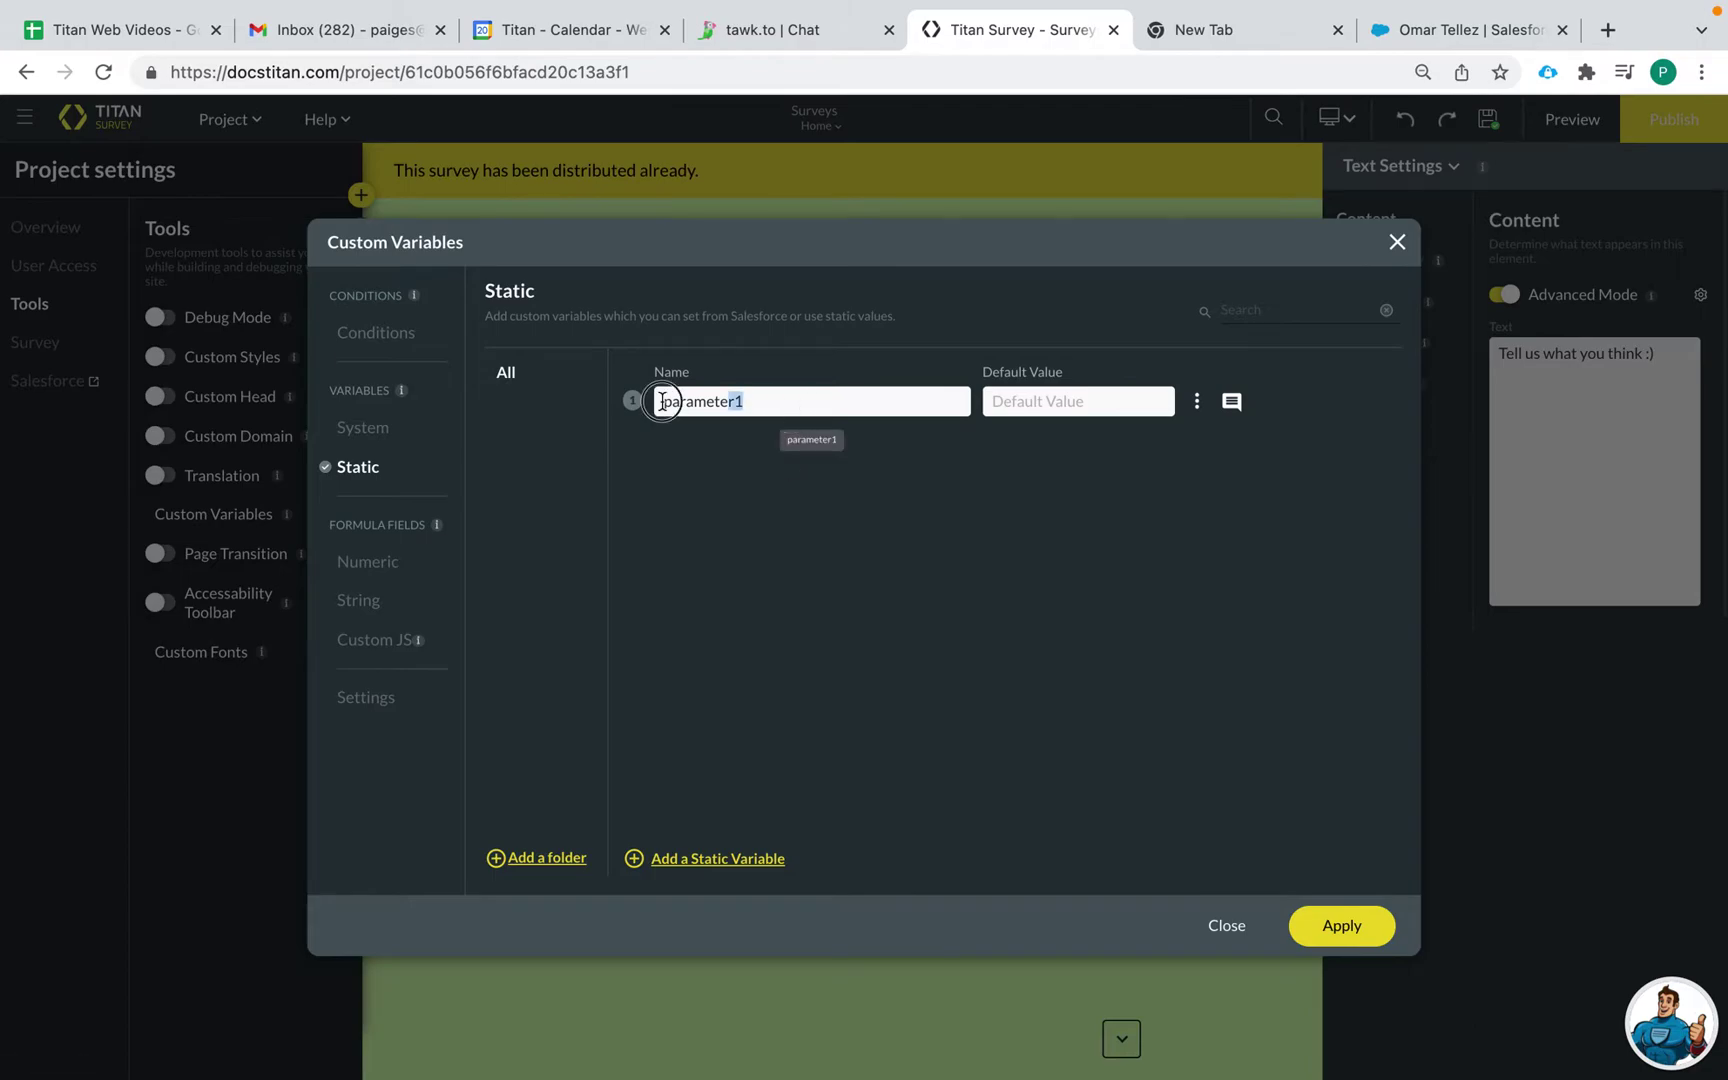
pyautogui.write('contact')
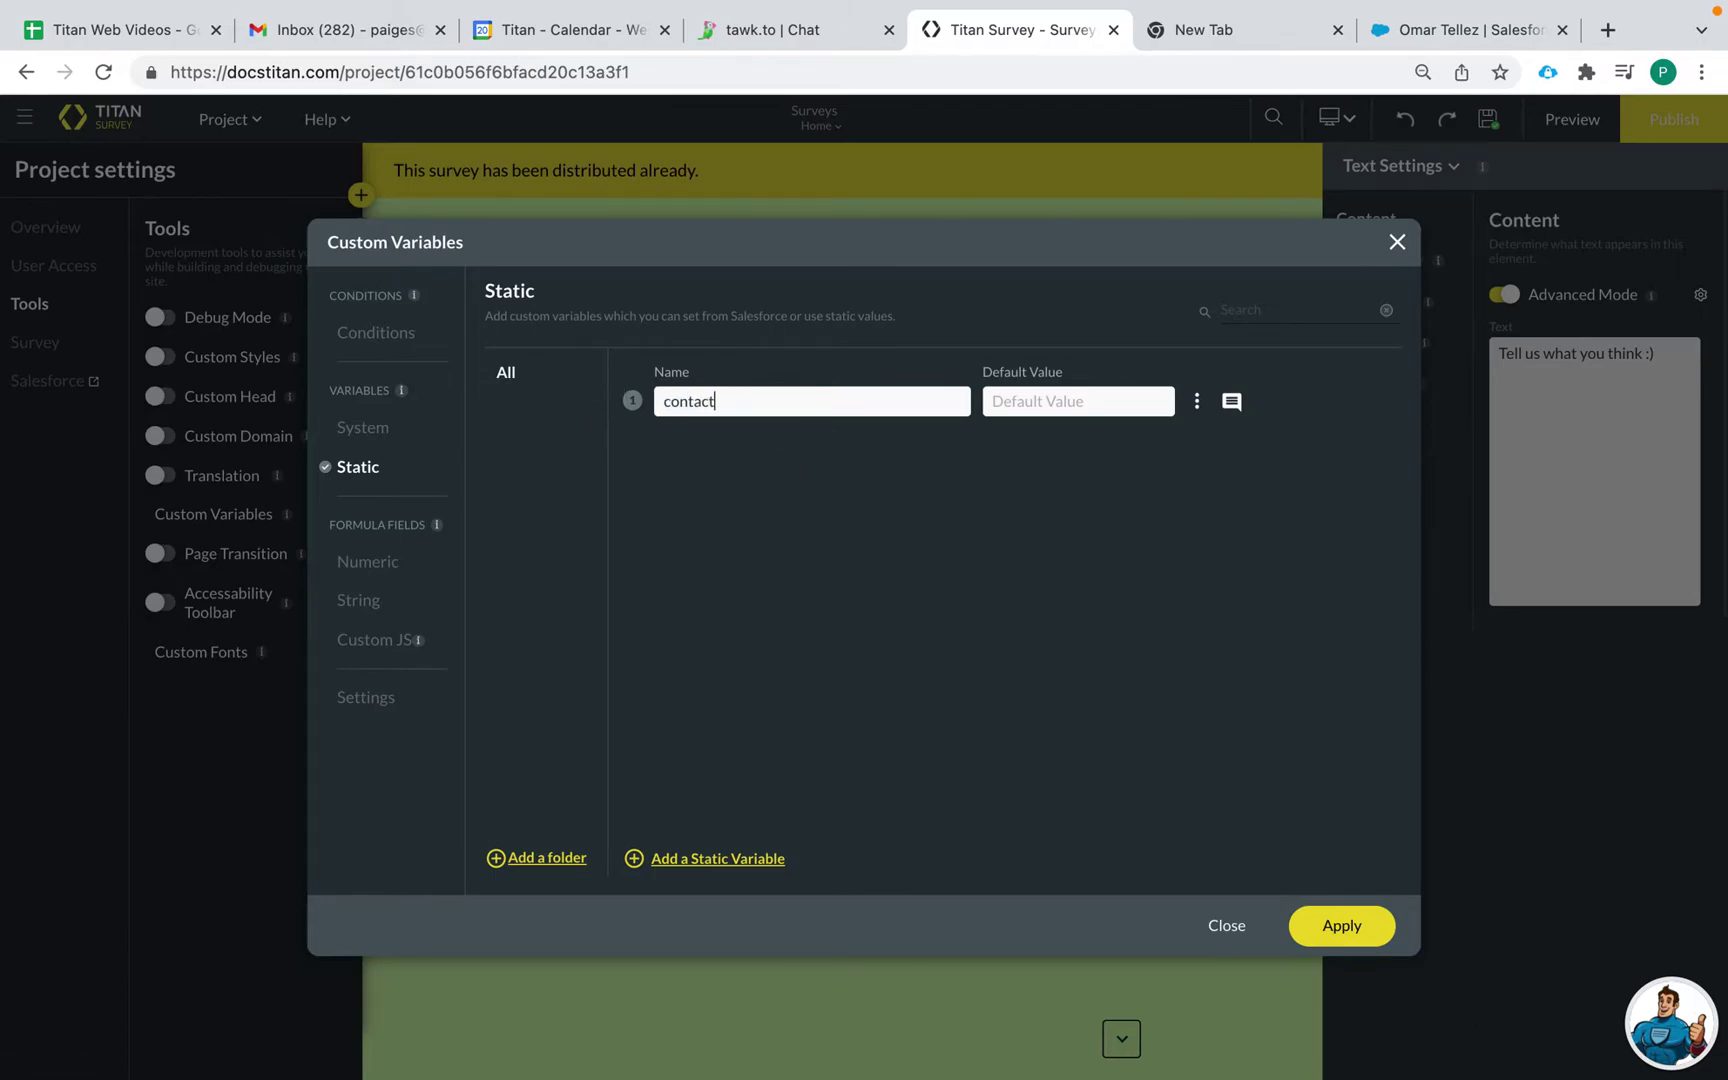
pyautogui.write('id')
pyautogui.click(1076, 506)
pyautogui.click(1341, 925)
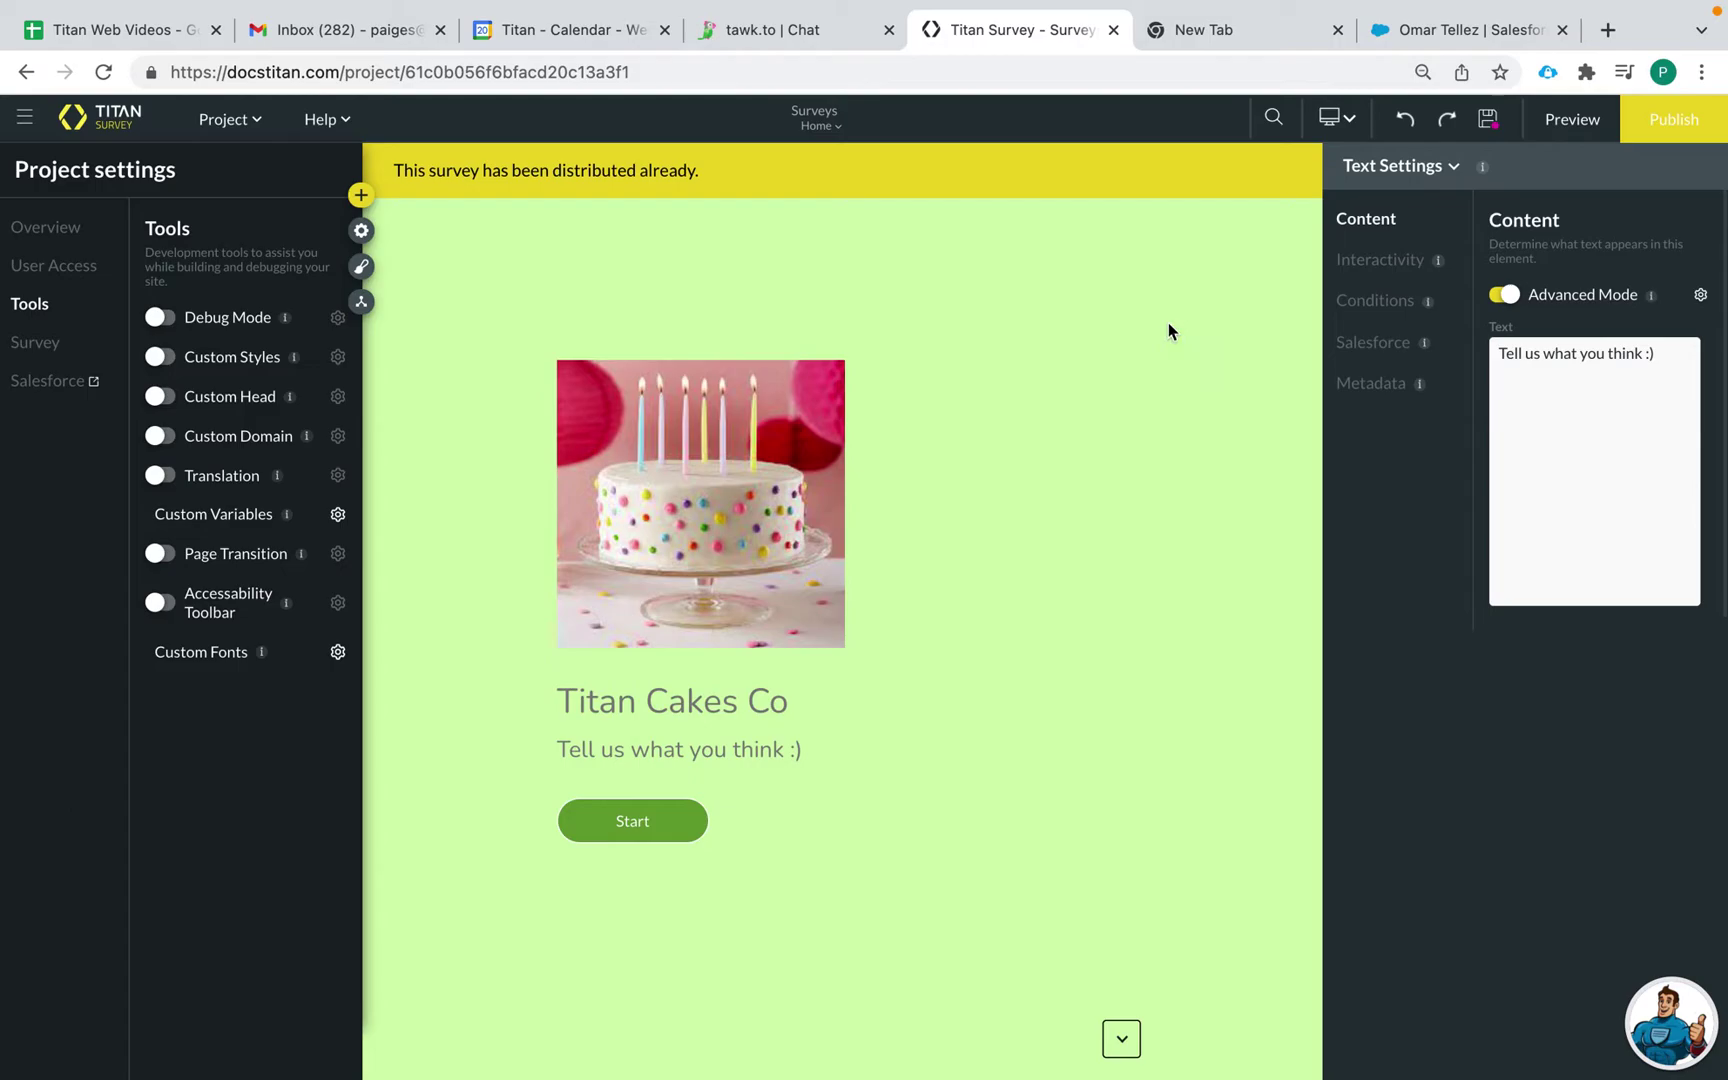
# Start a new survey distribution of the External type and proceed to its configuration.
pyautogui.click(1667, 130)
pyautogui.click(962, 395)
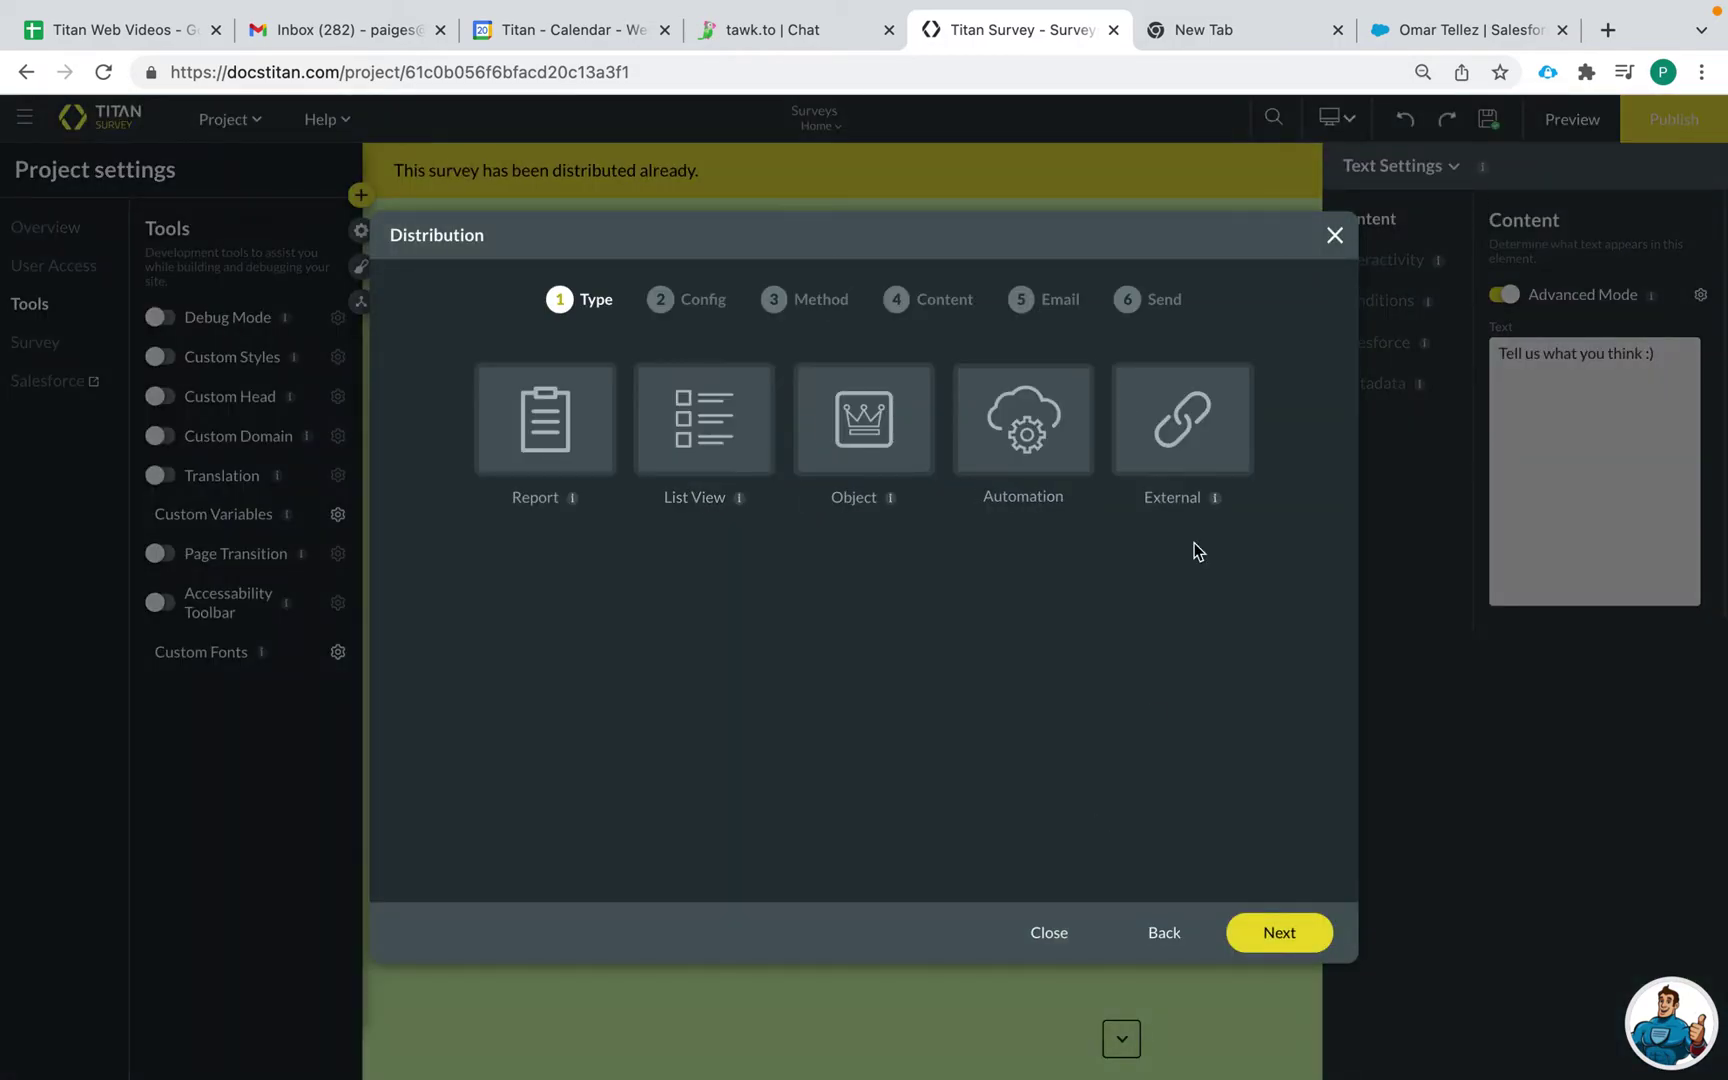
pyautogui.click(1192, 452)
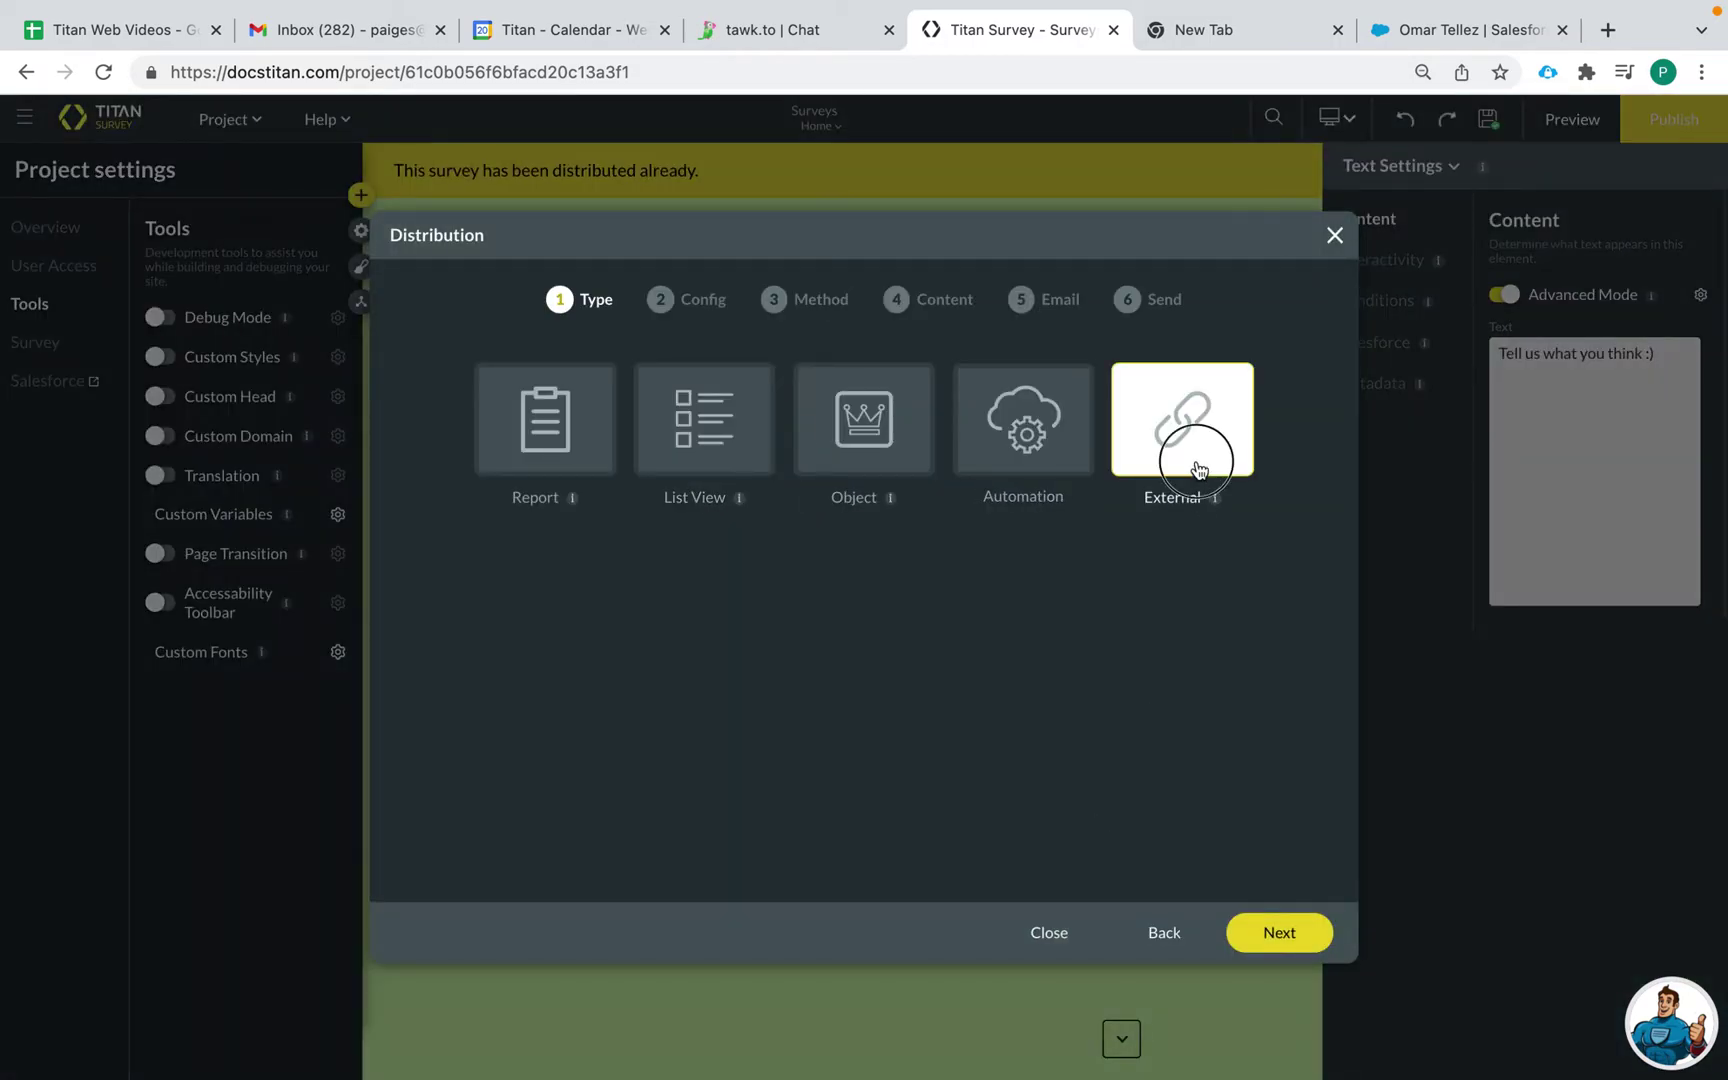
pyautogui.click(1268, 935)
# Configure the distribution for an identified user, with Contact as the Salesforce object and contactid as the Survey Taker ID.
pyautogui.click(834, 398)
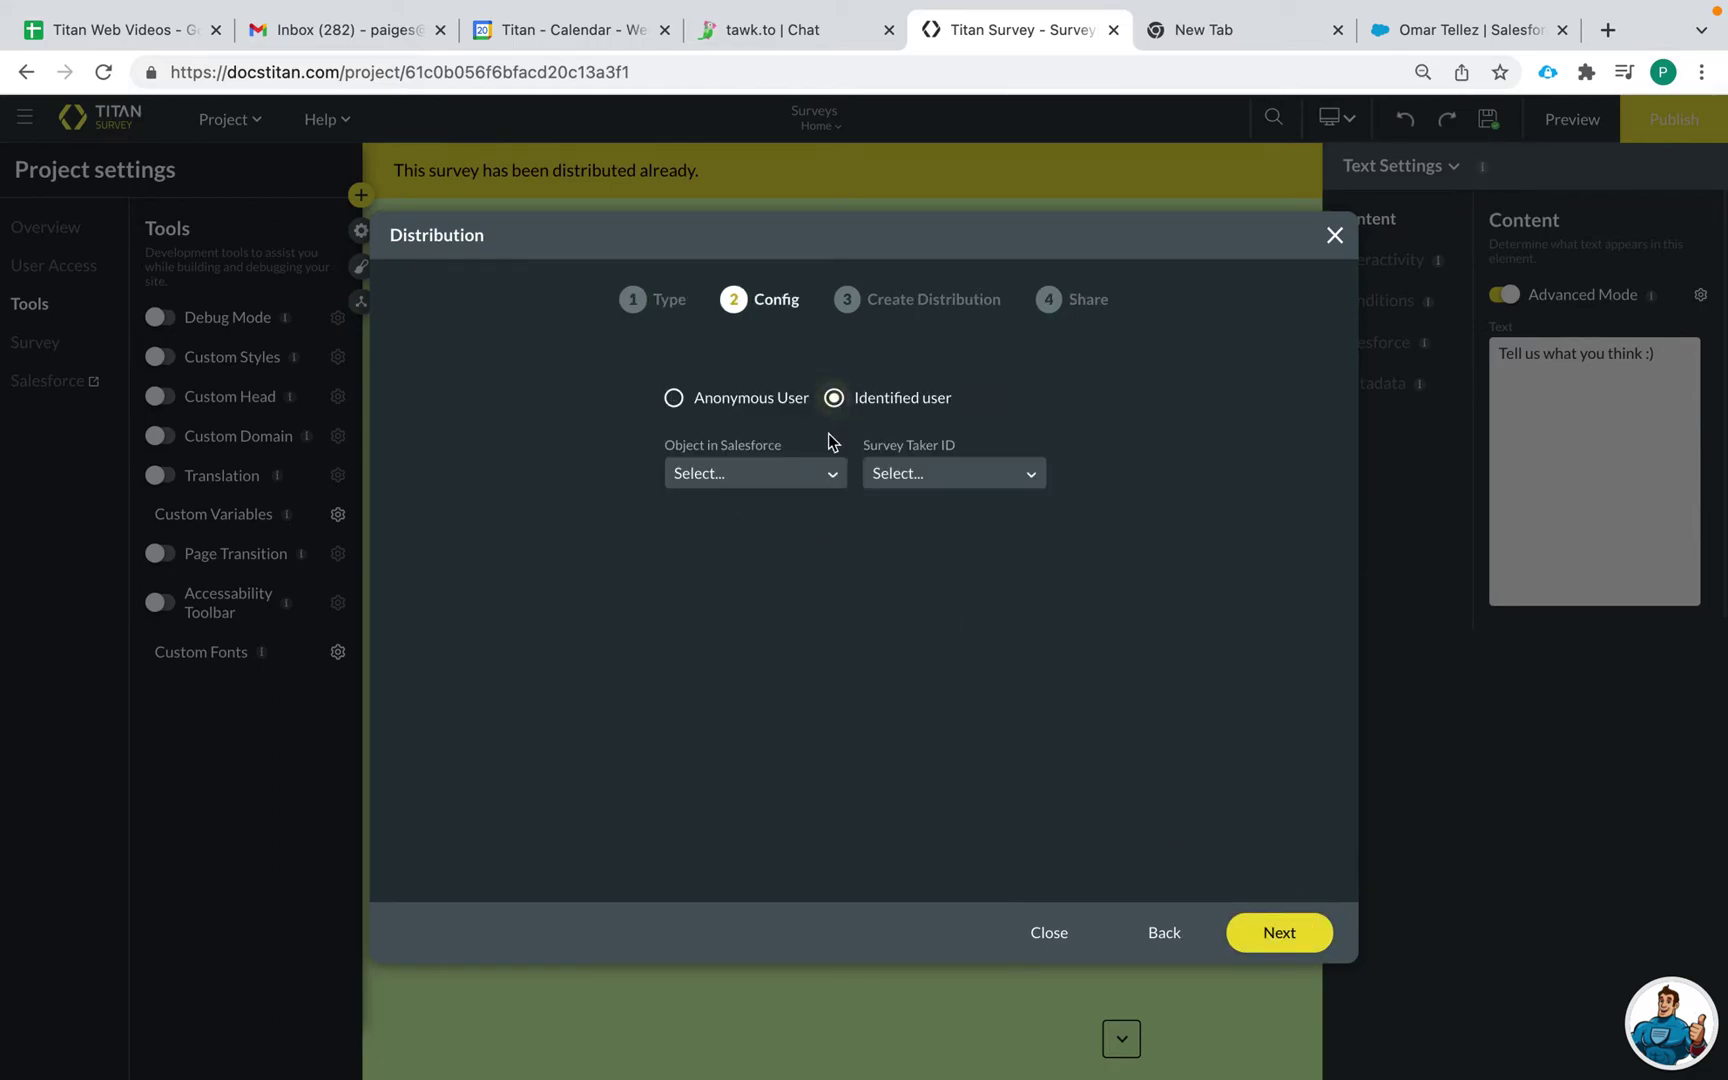
pyautogui.click(768, 474)
pyautogui.write('contact')
pyautogui.click(738, 645)
pyautogui.click(910, 472)
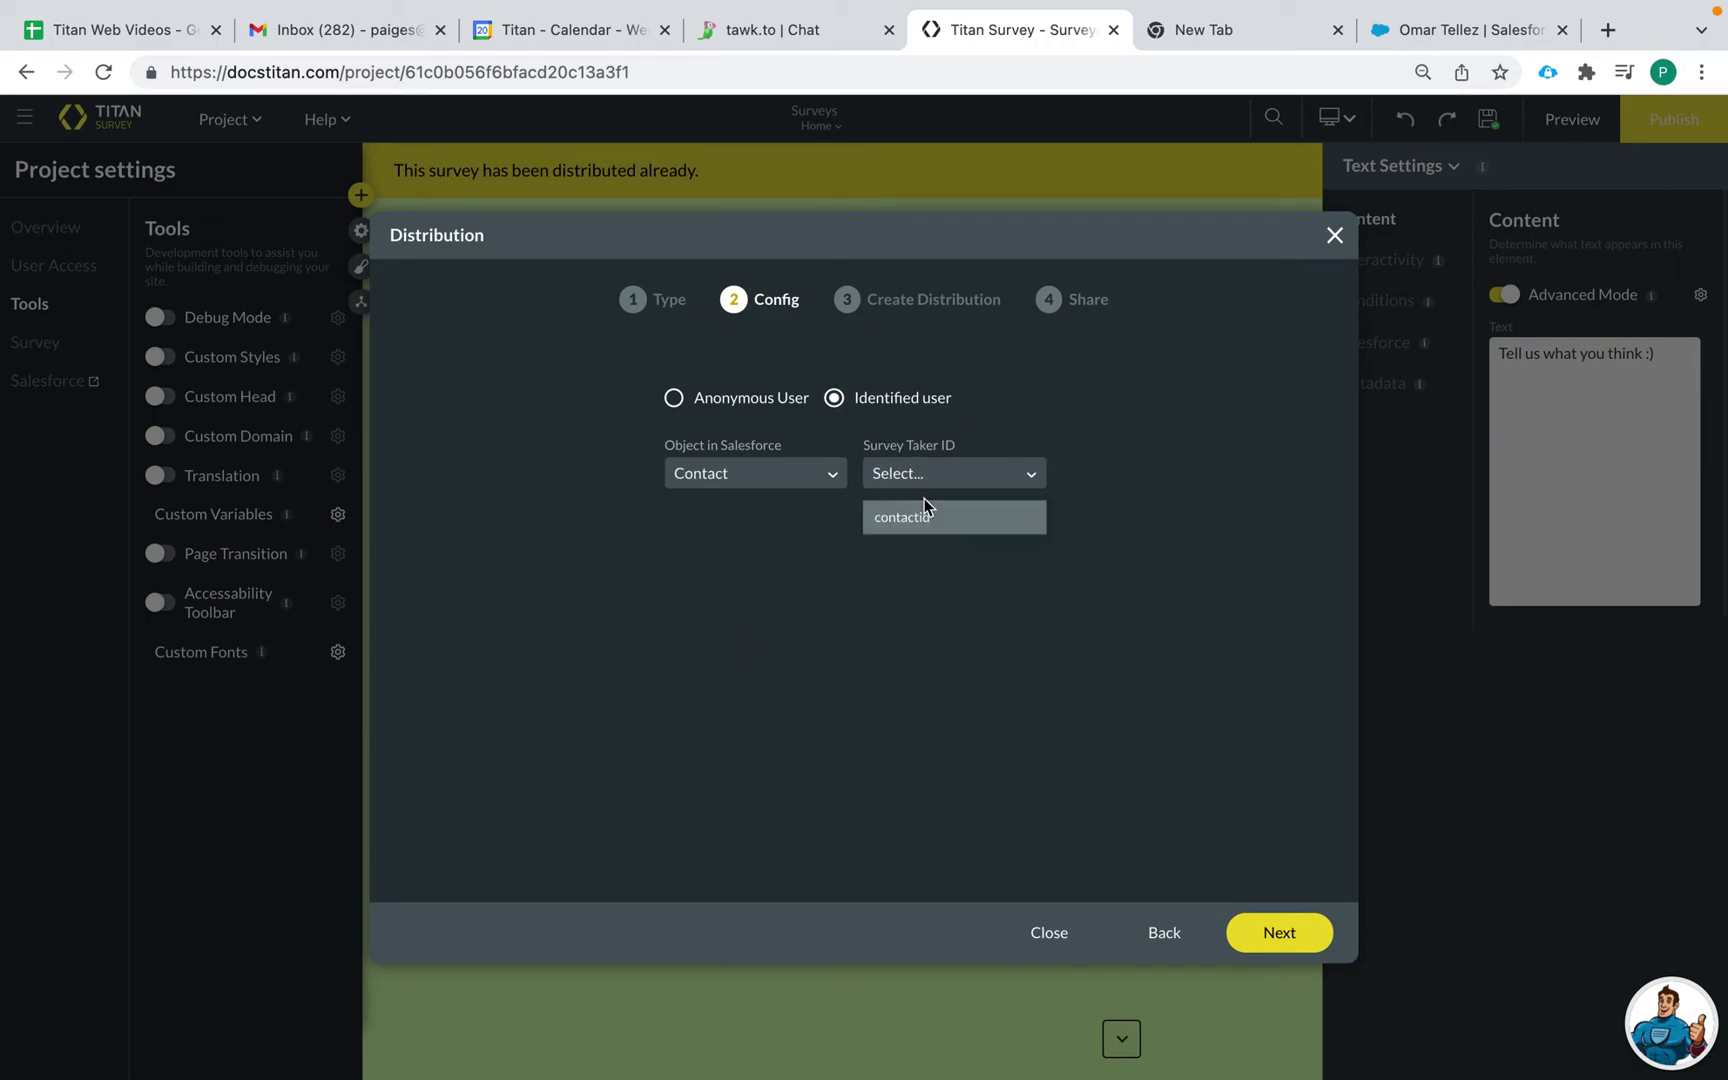
pyautogui.click(944, 520)
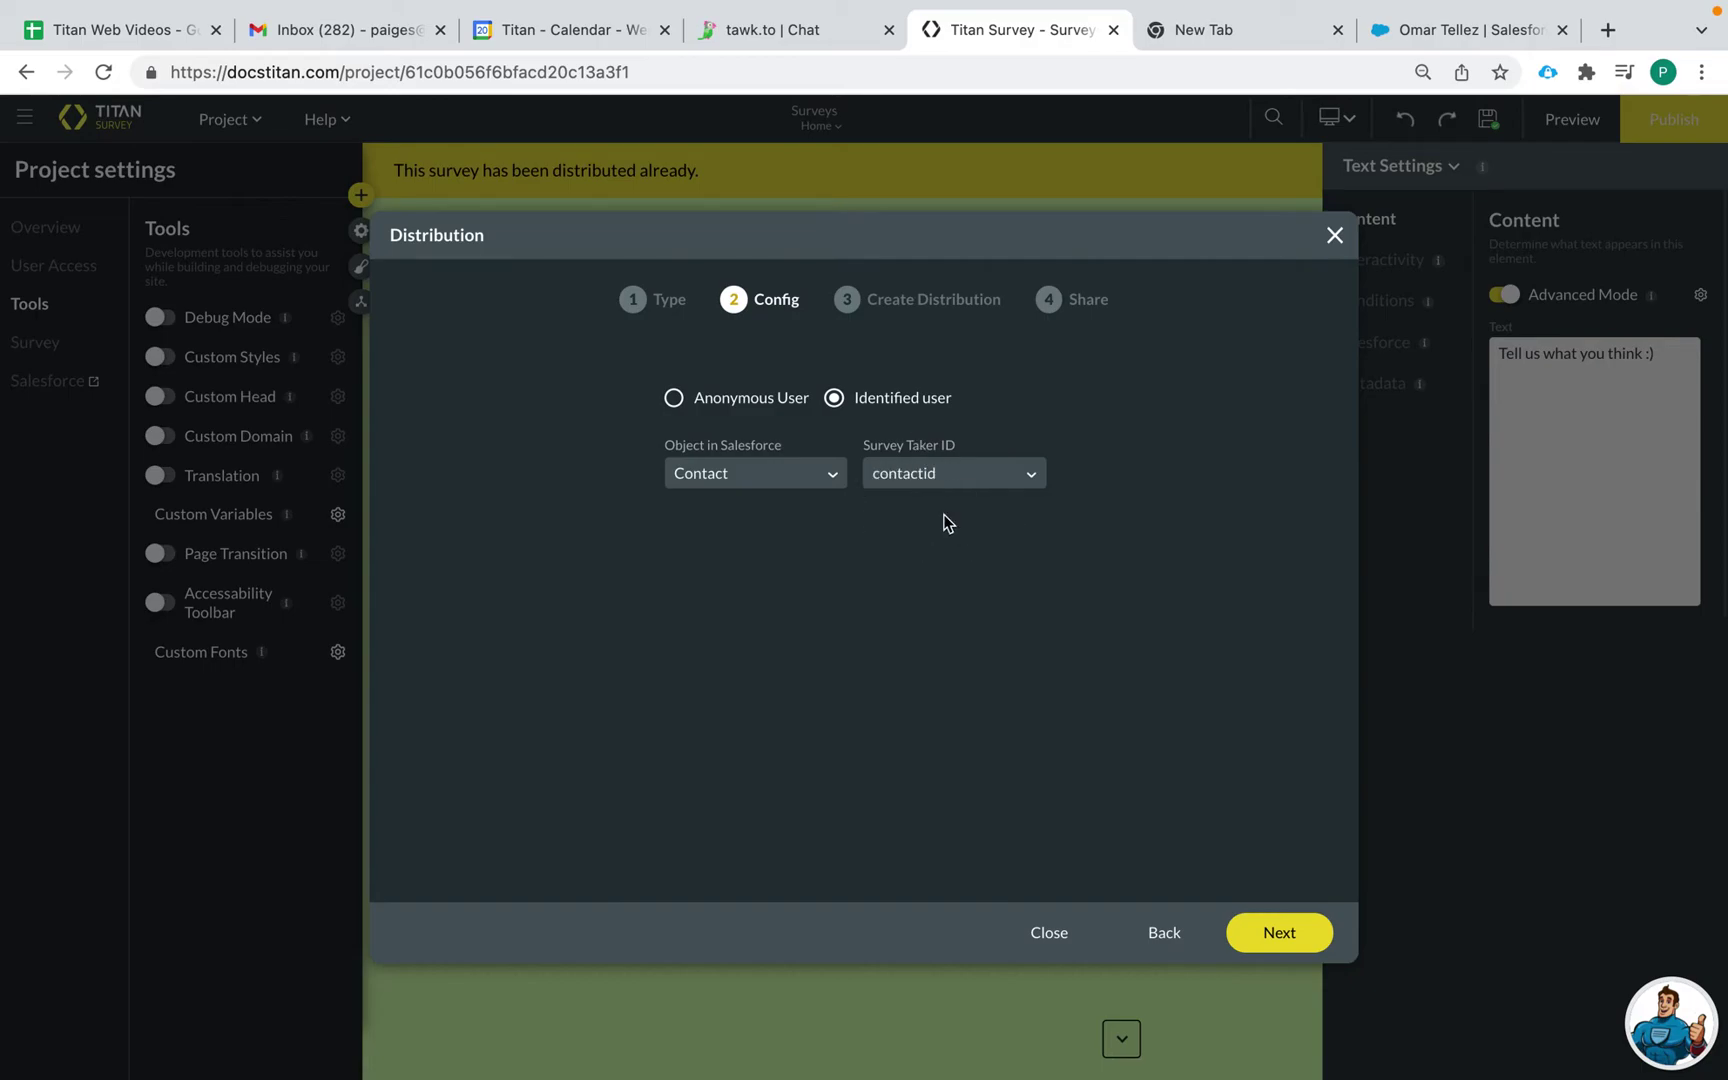
pyautogui.click(1312, 947)
# Create the distribution with the comment "Send Survey to contacts via Mail Chimp".
pyautogui.click(803, 397)
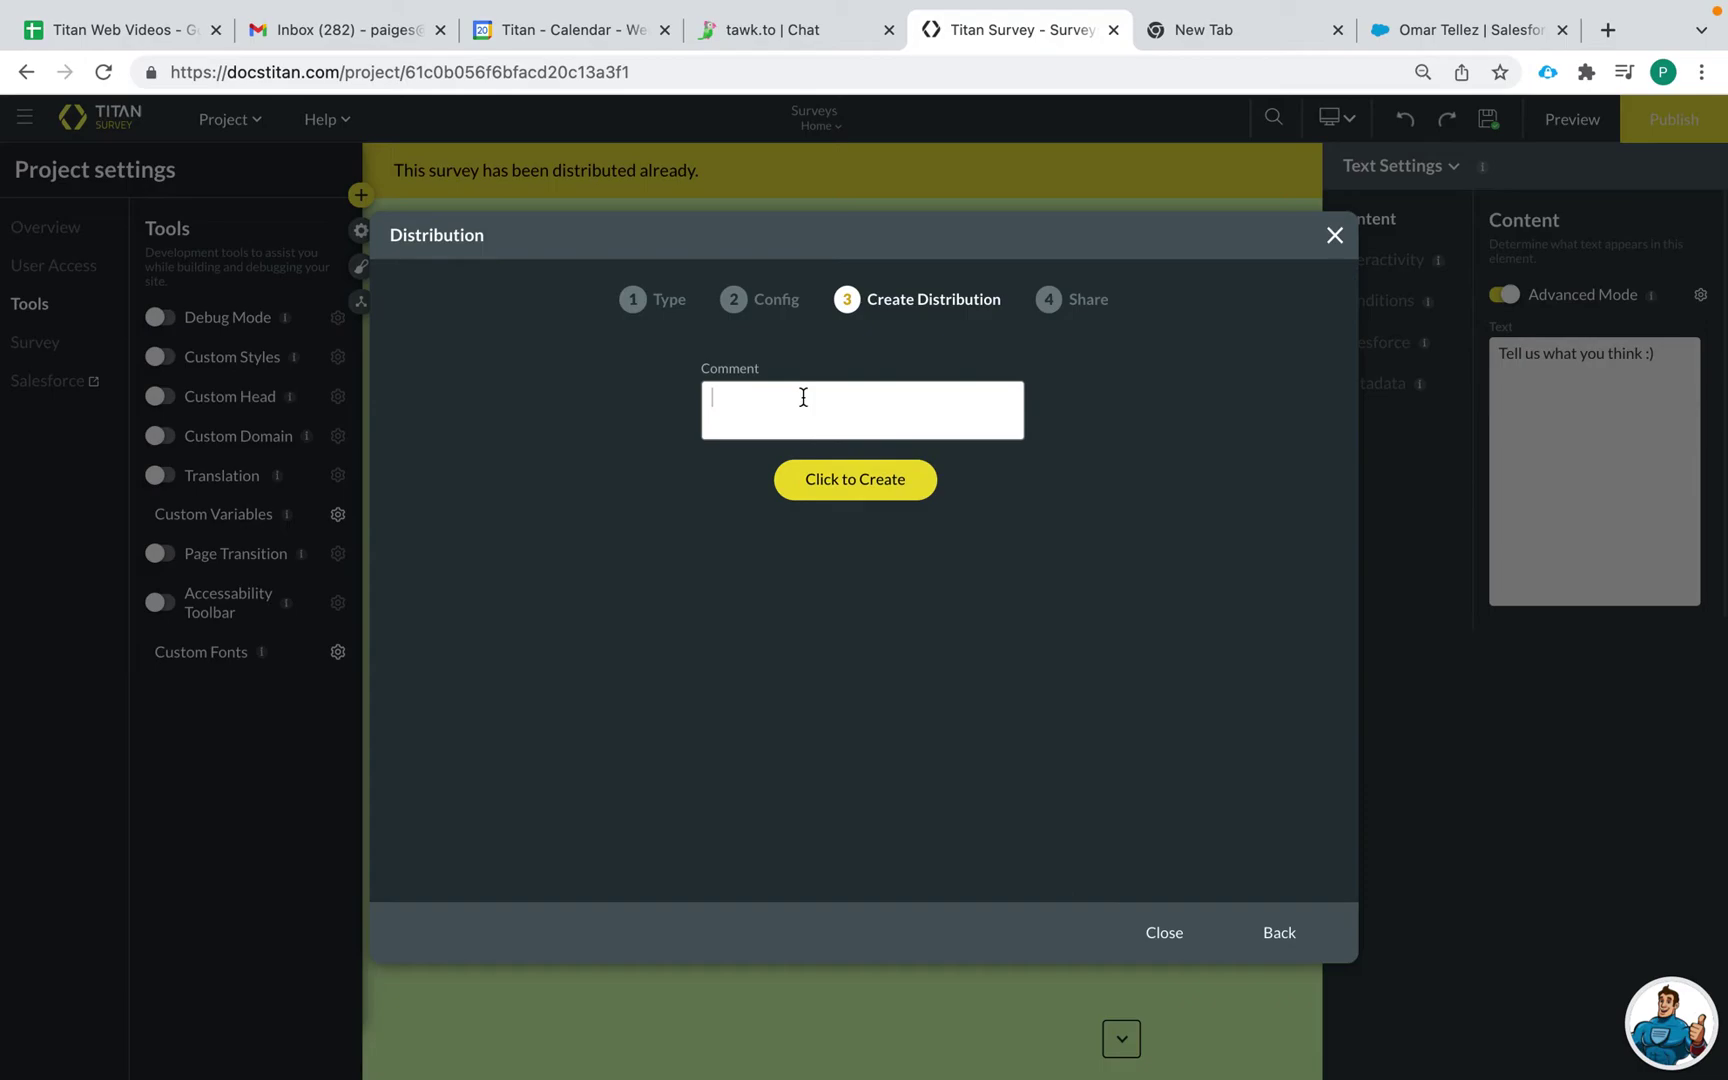
pyautogui.write('Send Survey to contacts via Mail Chimp')
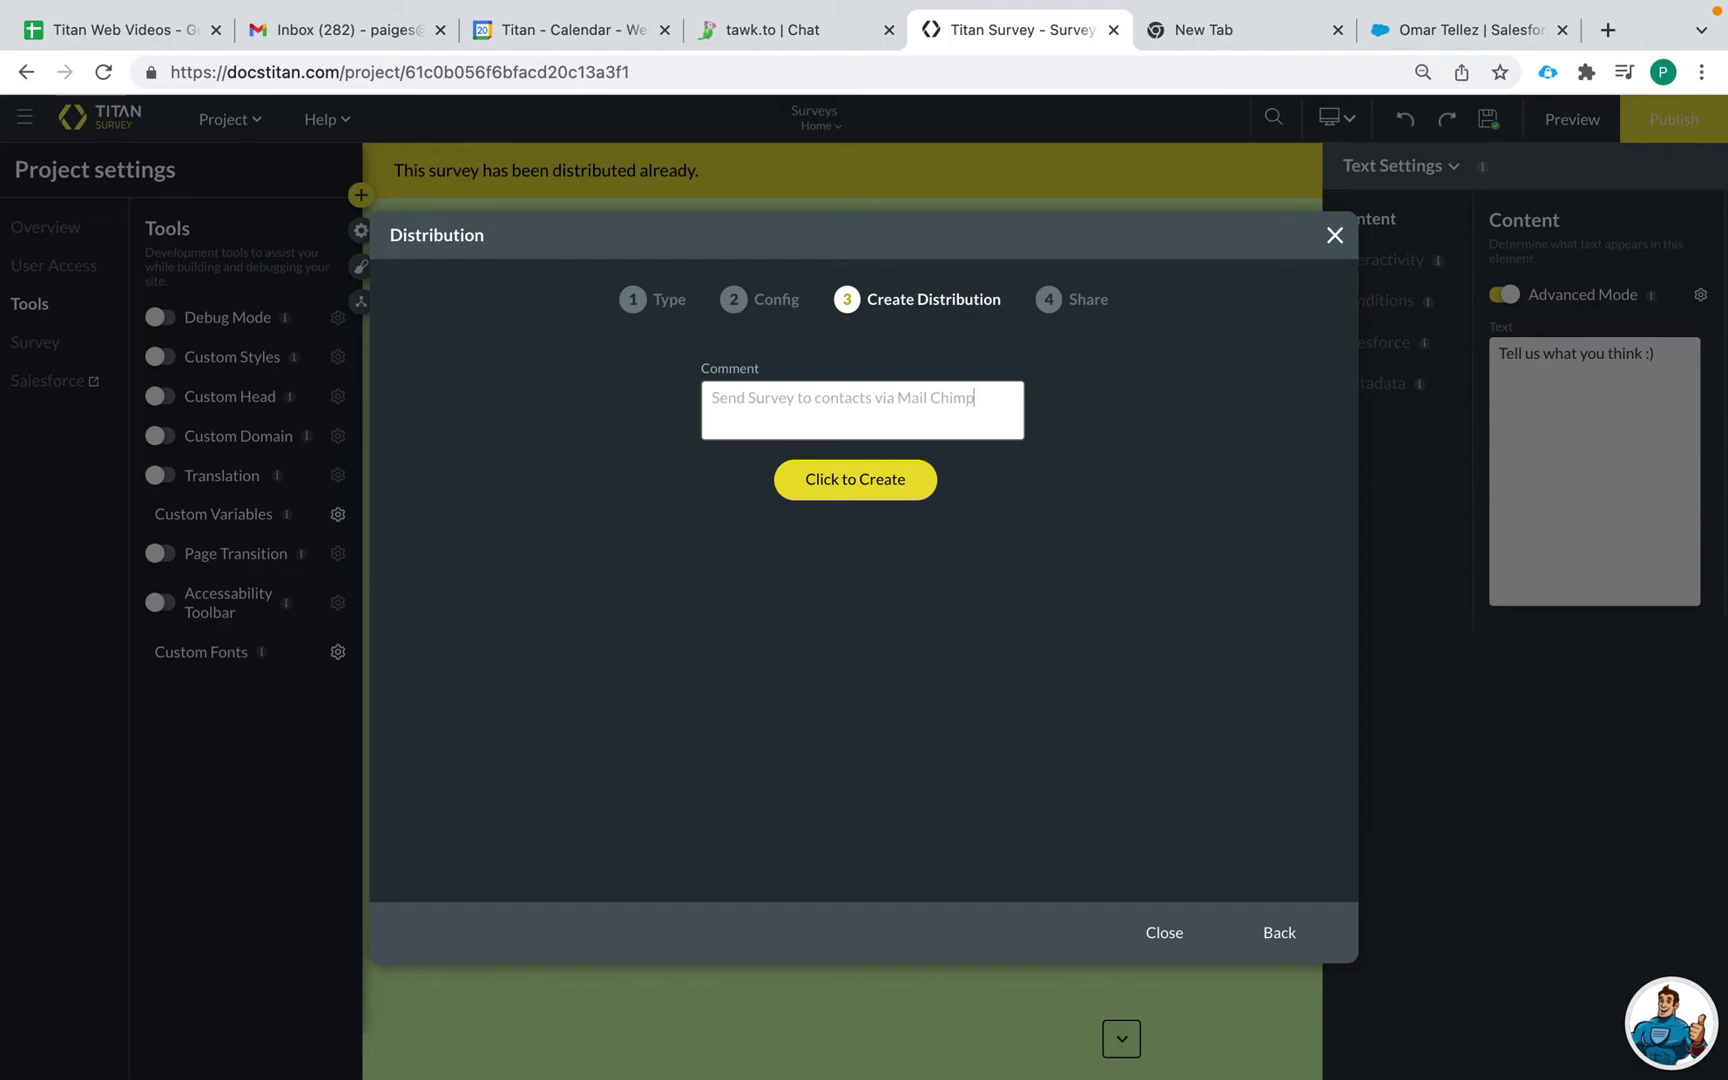
pyautogui.click(866, 492)
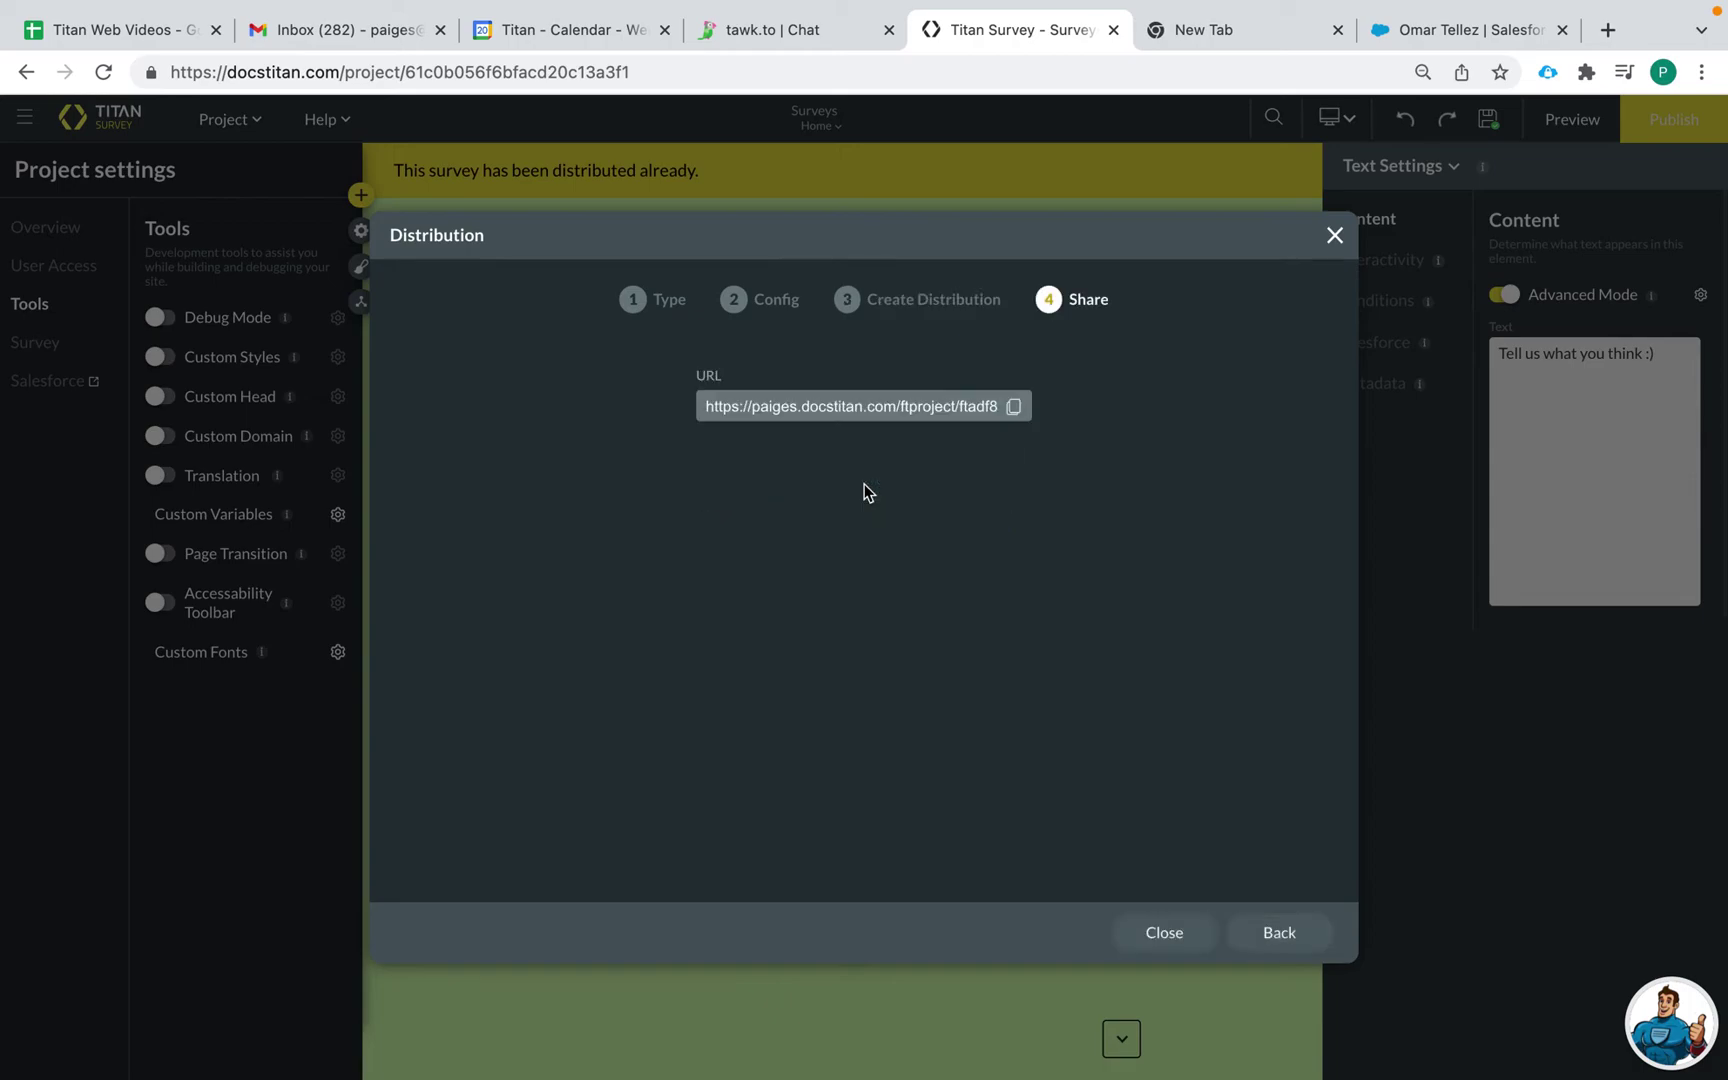
# Copy the distribution URL, paste it into the blank browser tab's address field to examine its contactid parameter, and return to the survey project.
pyautogui.click(1013, 406)
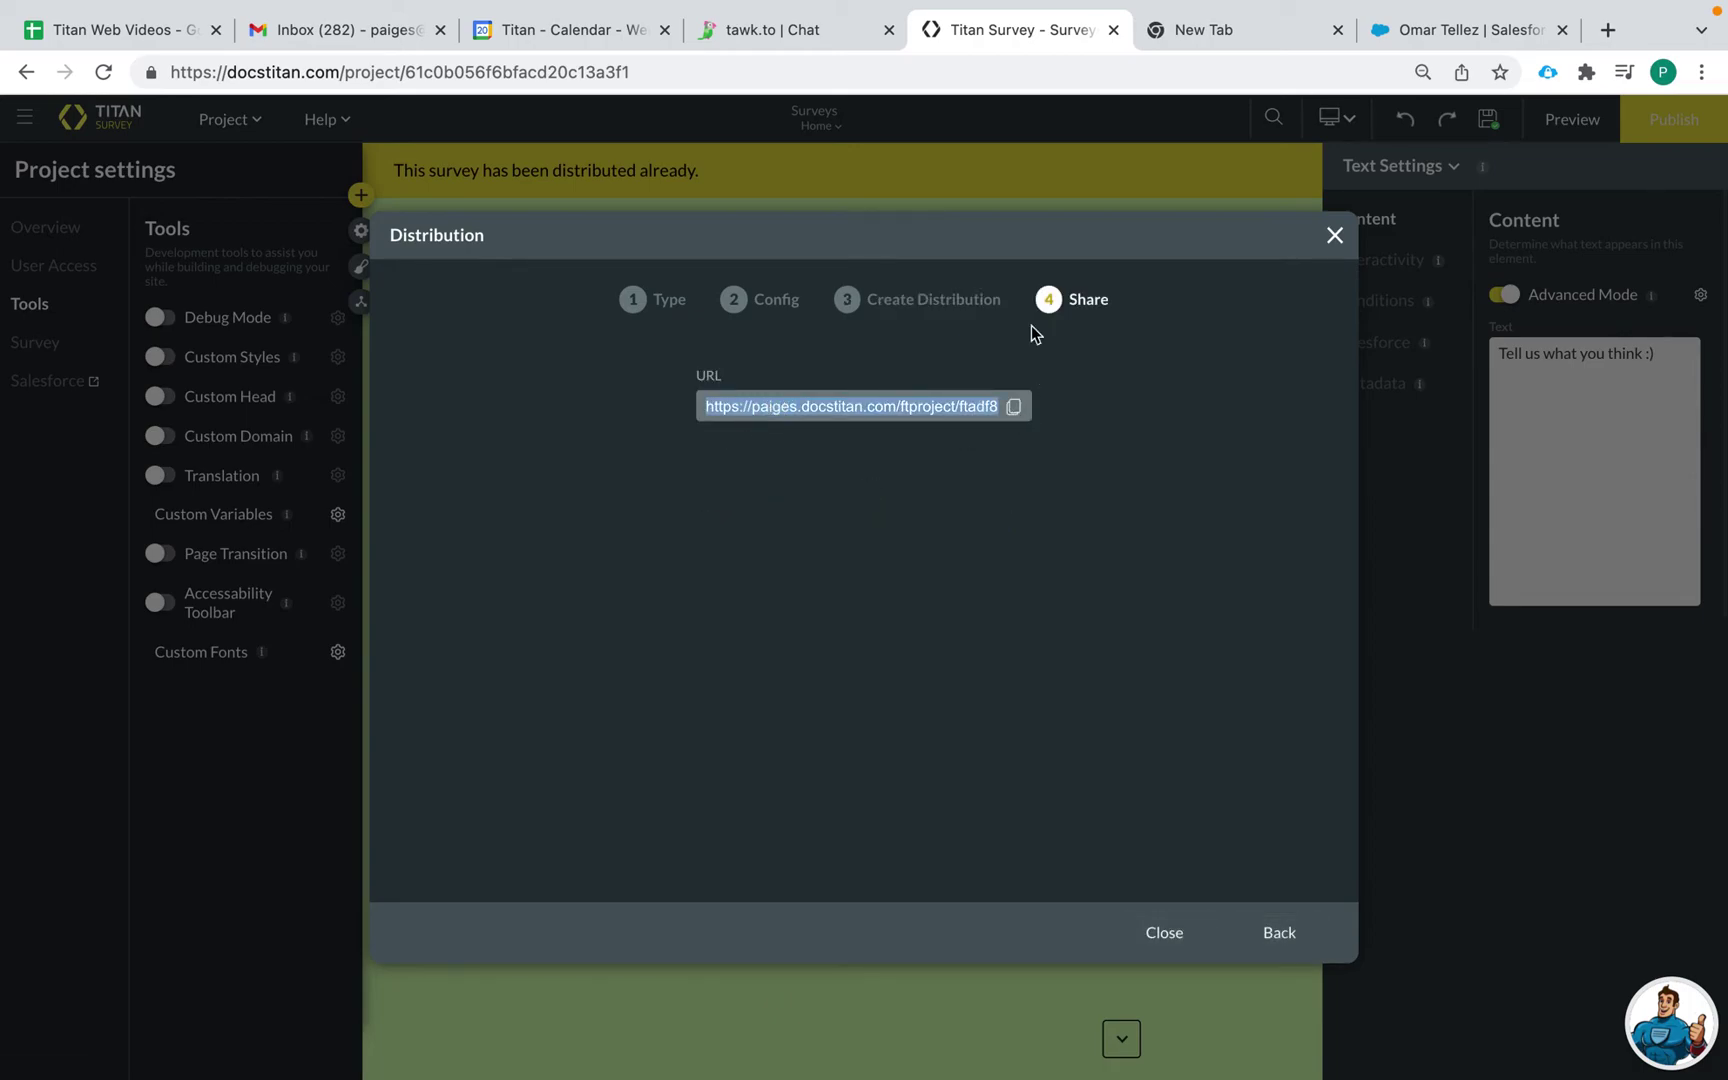
pyautogui.click(1212, 45)
pyautogui.click(1045, 70)
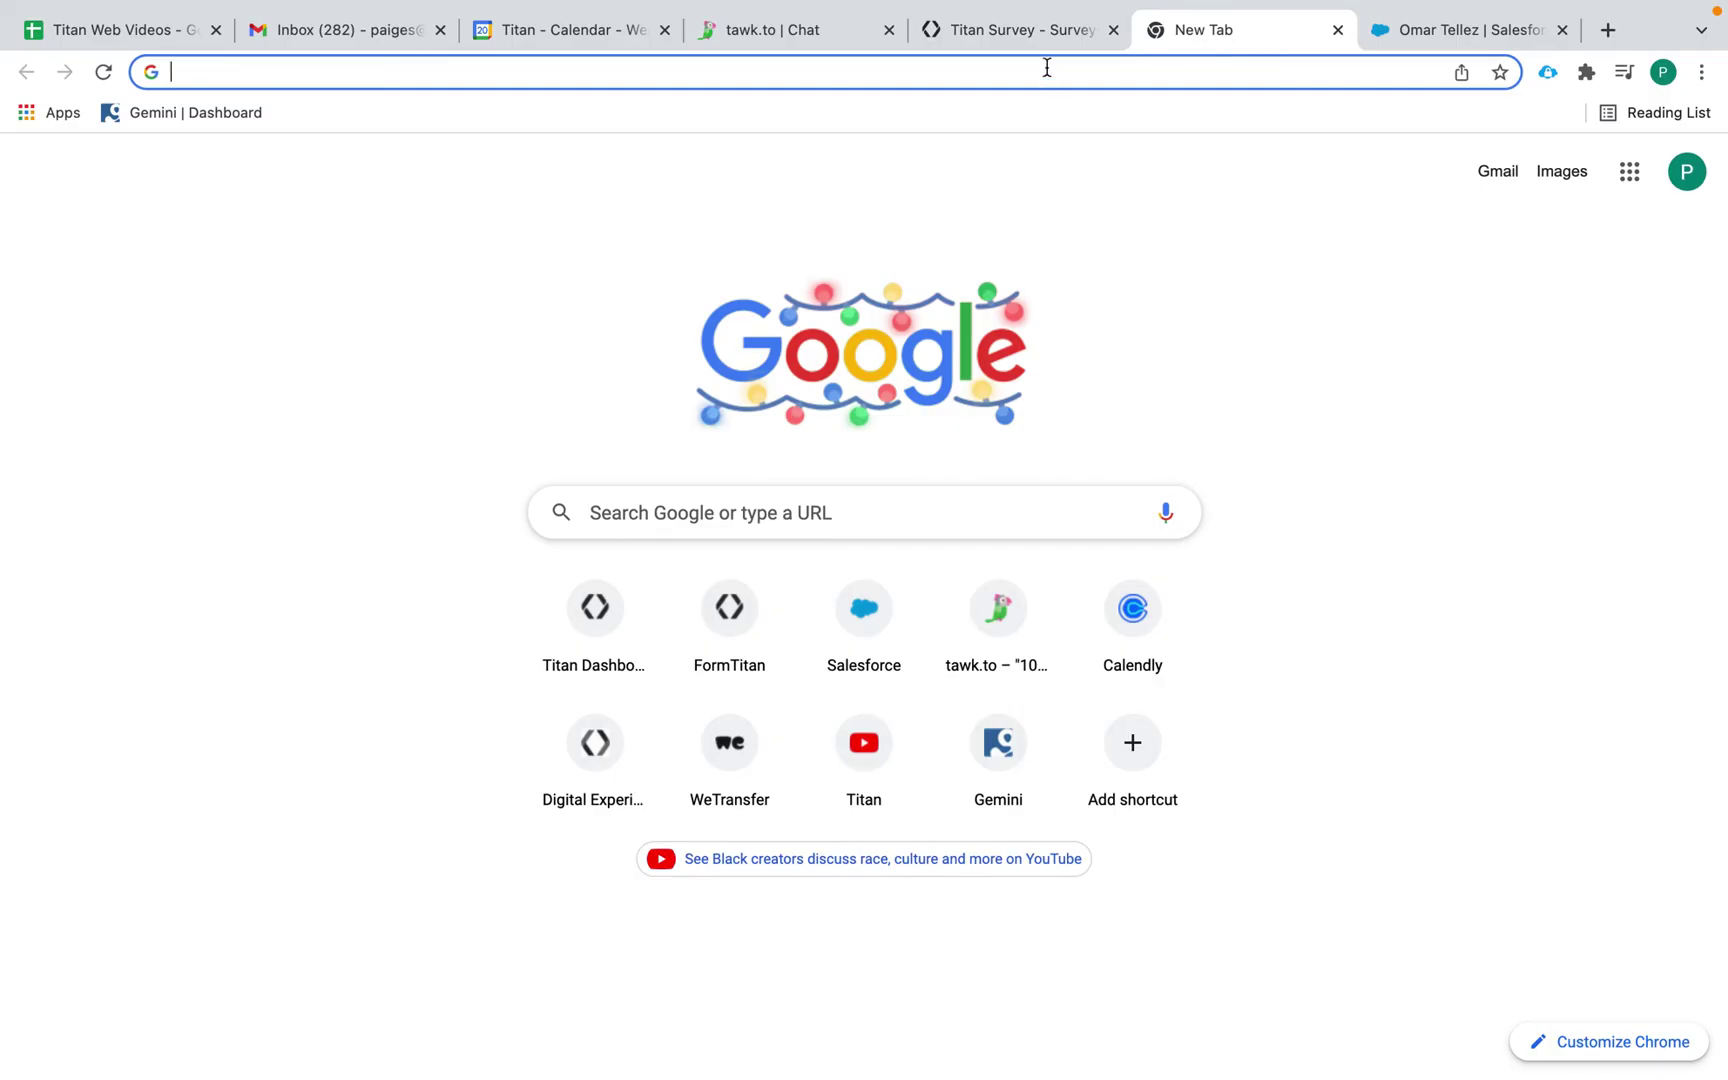
pyautogui.press('super+v')
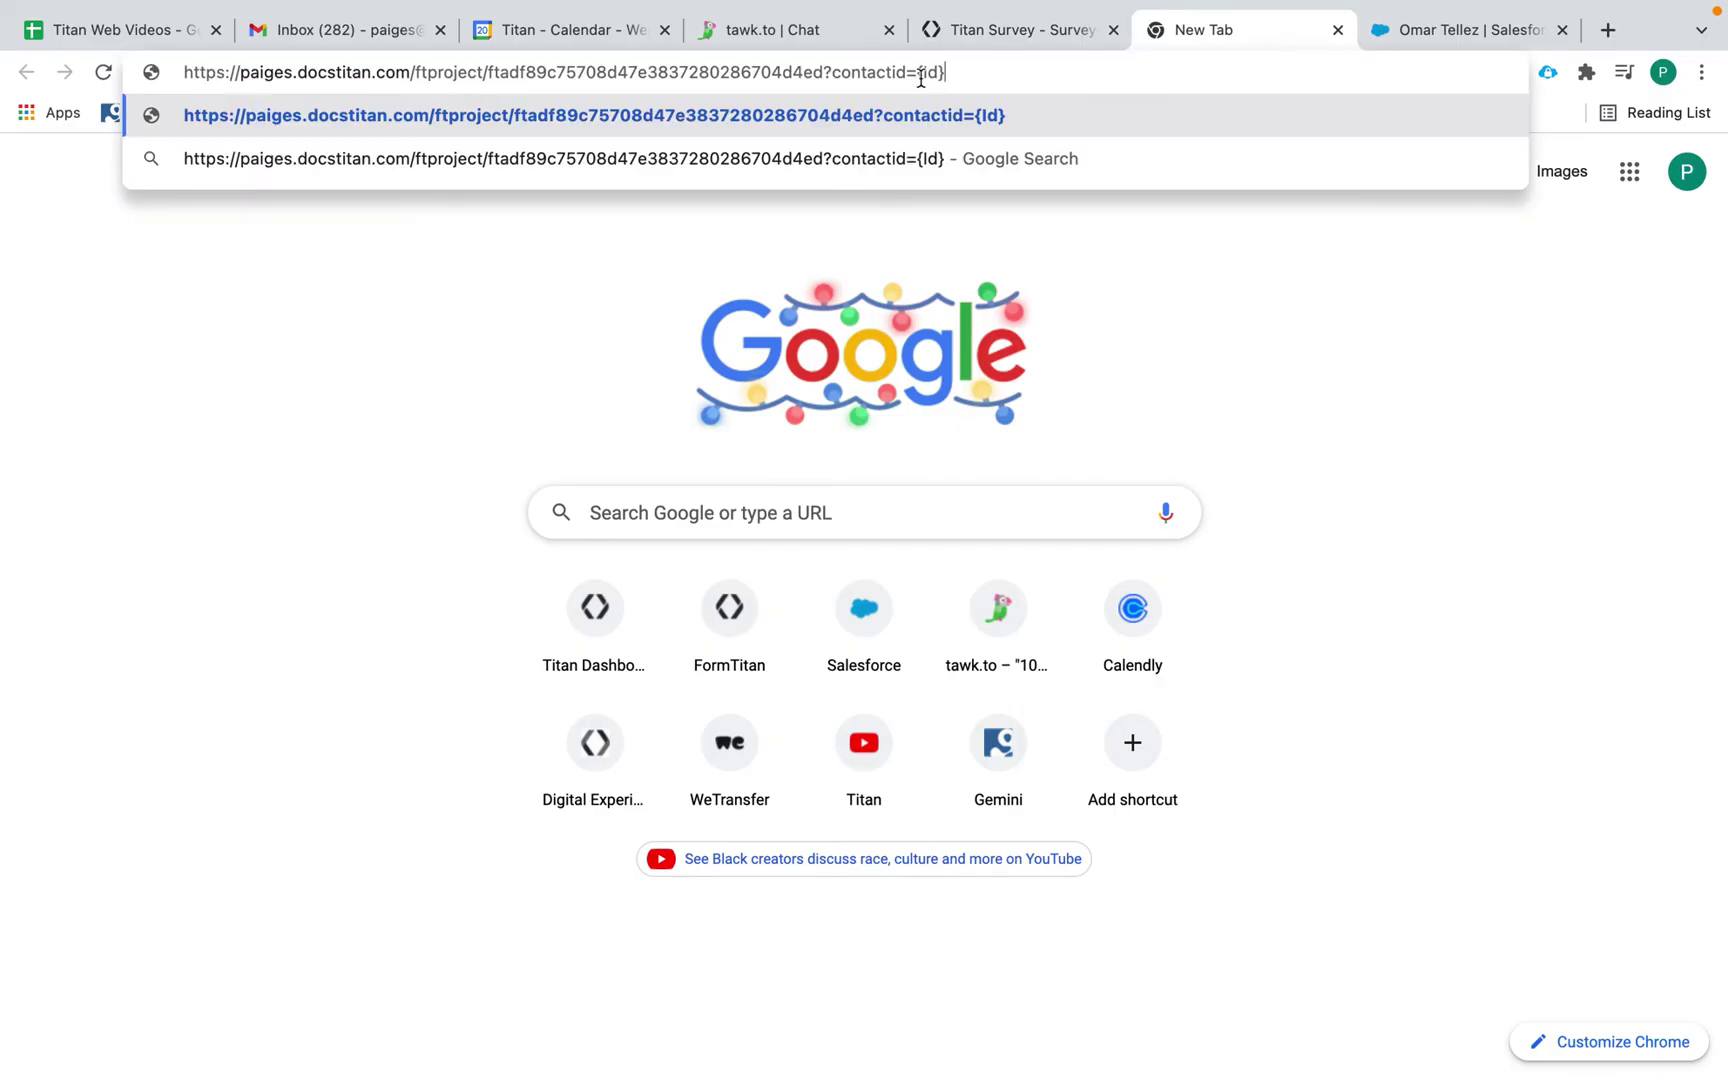
pyautogui.doubleClick(936, 73)
pyautogui.moveTo(916, 74); pyautogui.dragTo(947, 76)
pyautogui.click(1032, 39)
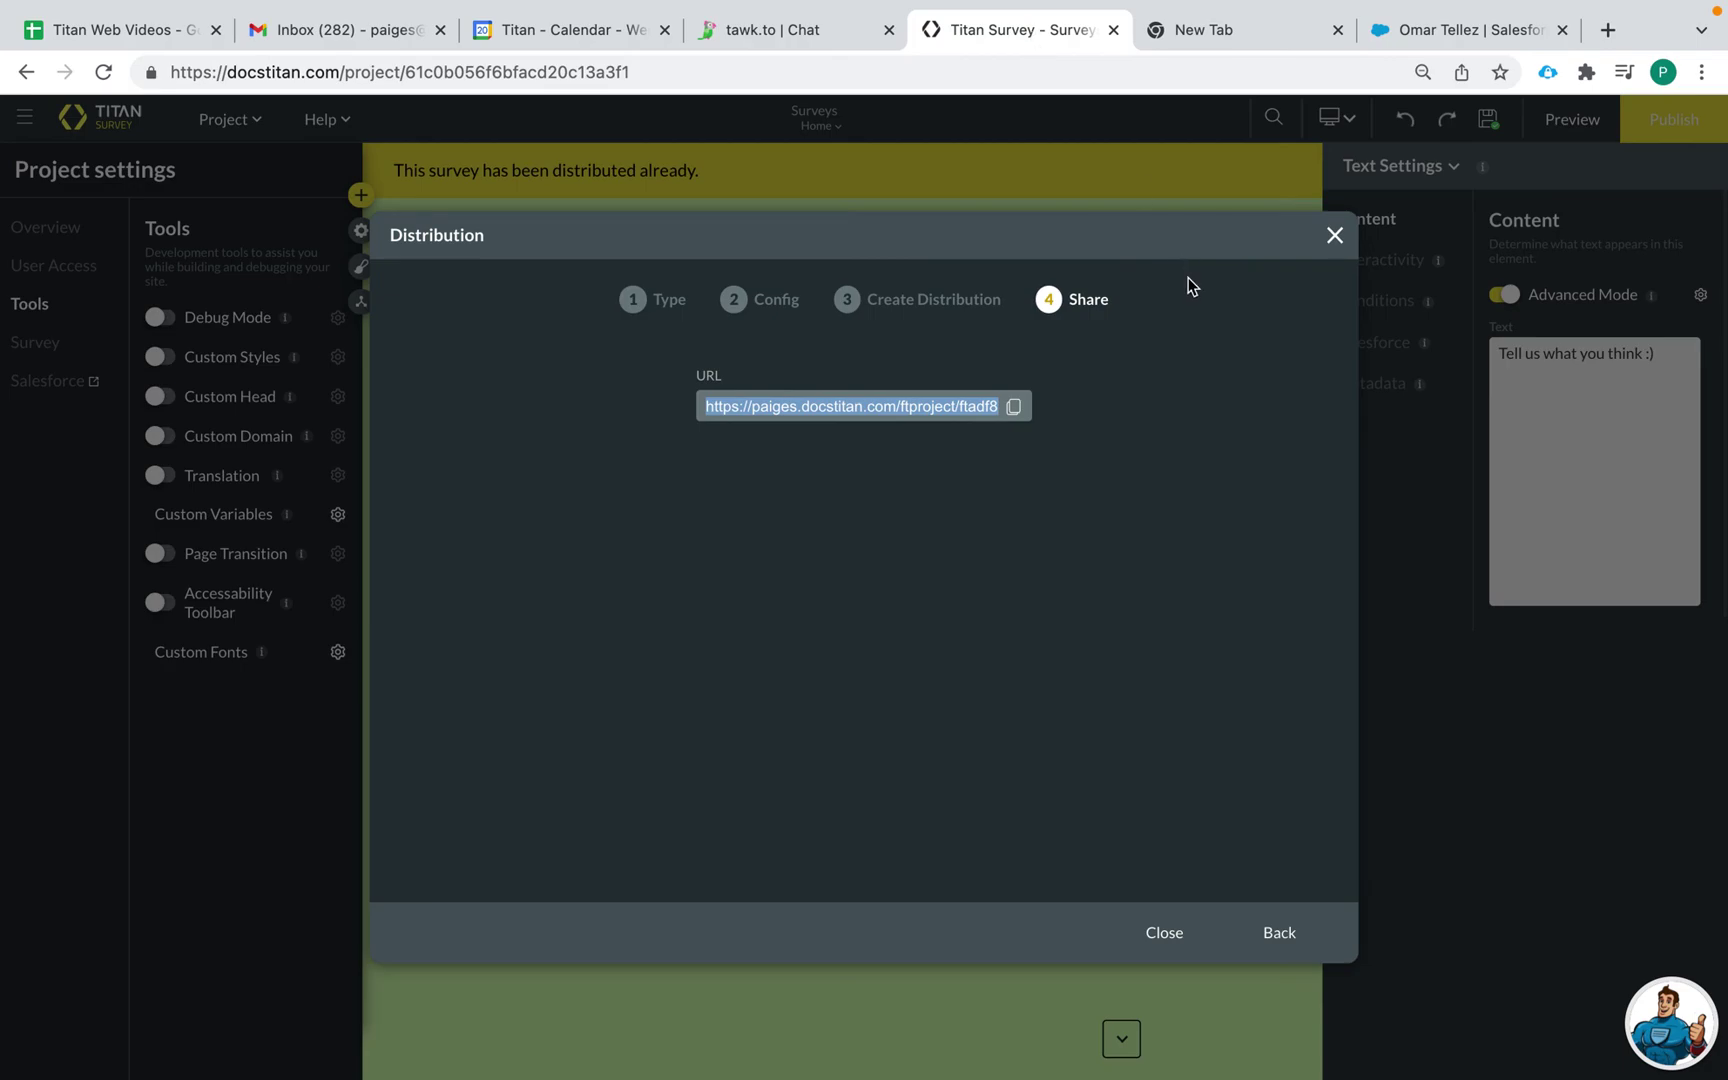